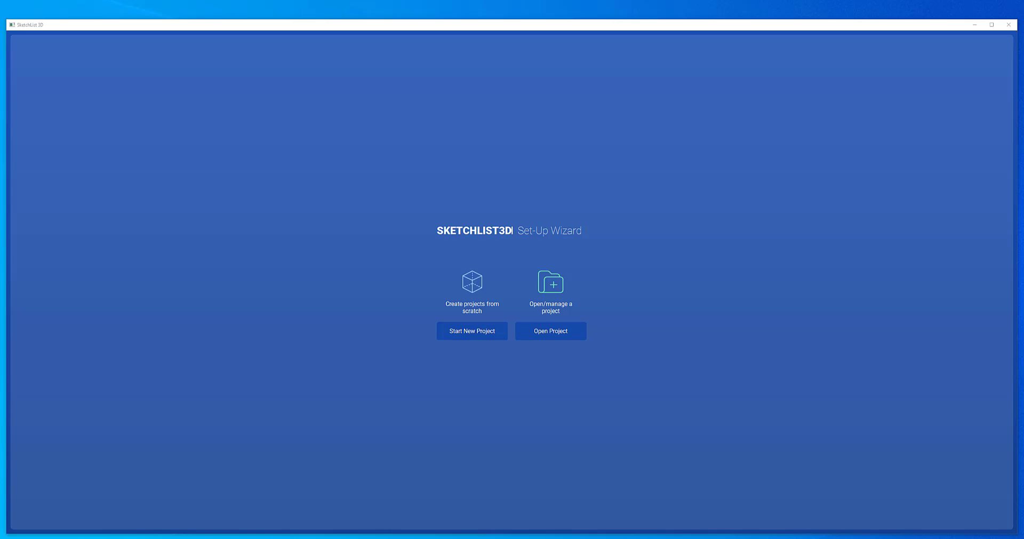
# Step: Start a new project from scratch and name it "Storage cabinet 1"
pyautogui.click(482, 332)
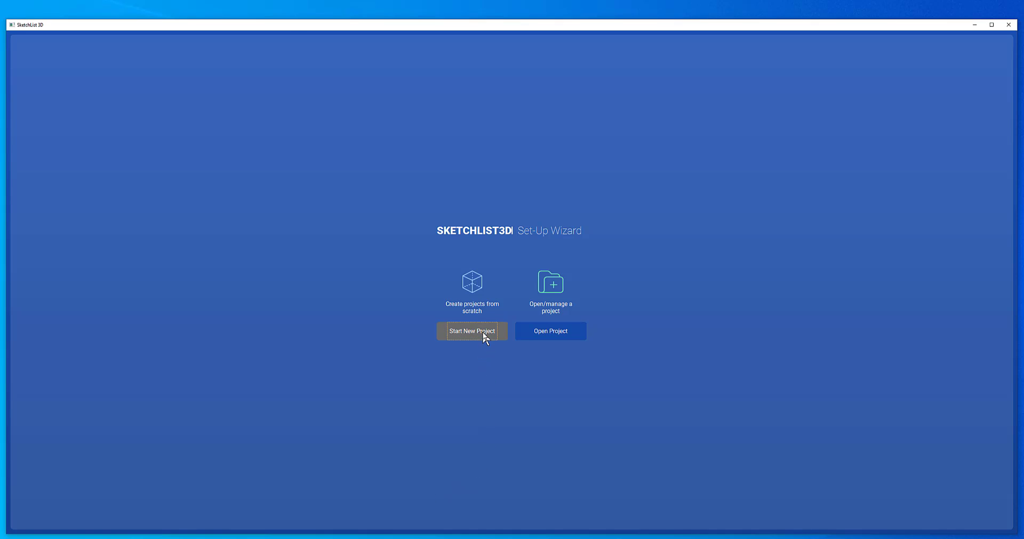
pyautogui.click(468, 249)
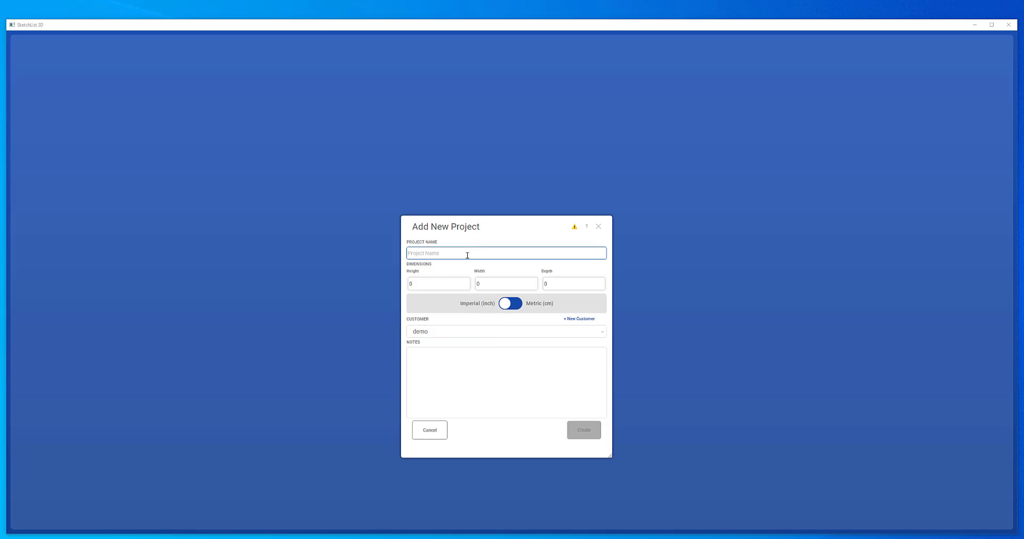
pyautogui.write('Storage cabinet 1')
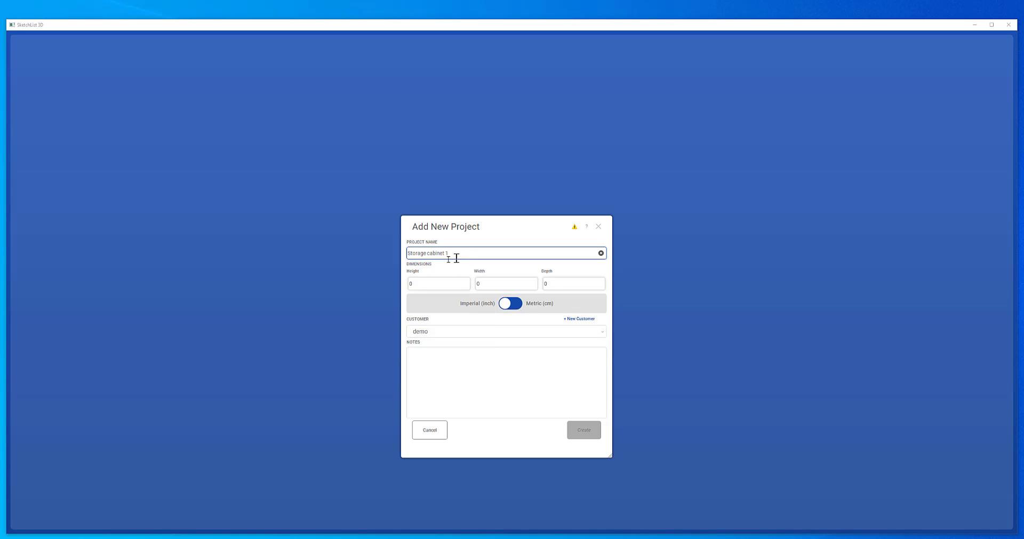
# Step: Set the project dimensions to height 48, width 36 and depth 18 inches and create the project
pyautogui.click(434, 284)
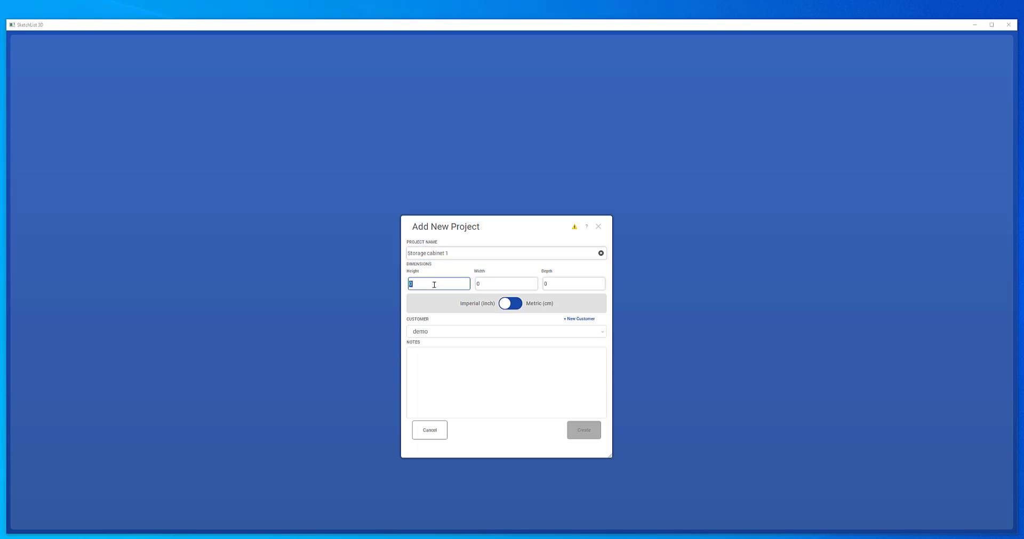
pyautogui.write('48')
pyautogui.press('Tab')
pyautogui.press('Tab')
pyautogui.write('18')
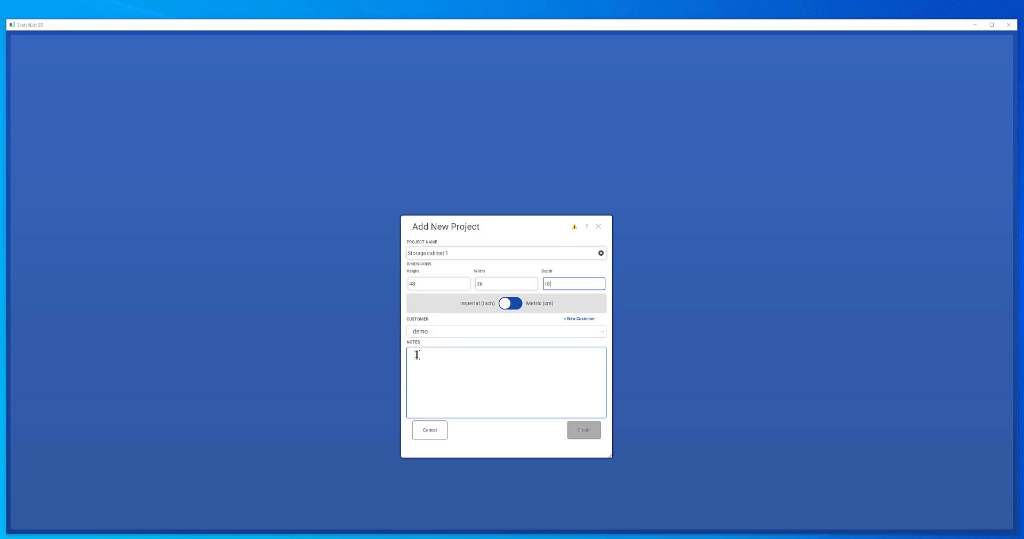
pyautogui.click(452, 333)
pyautogui.click(472, 377)
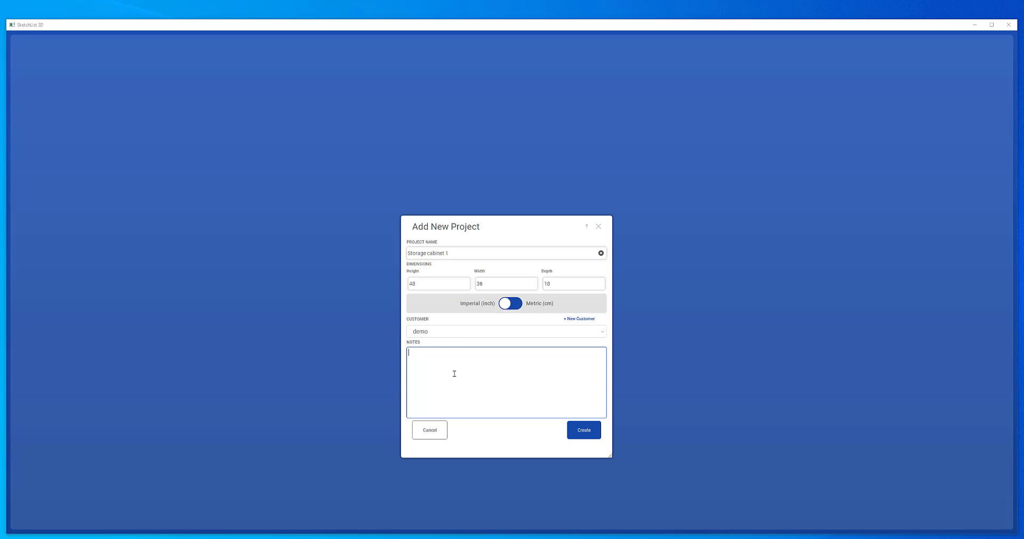
pyautogui.click(584, 435)
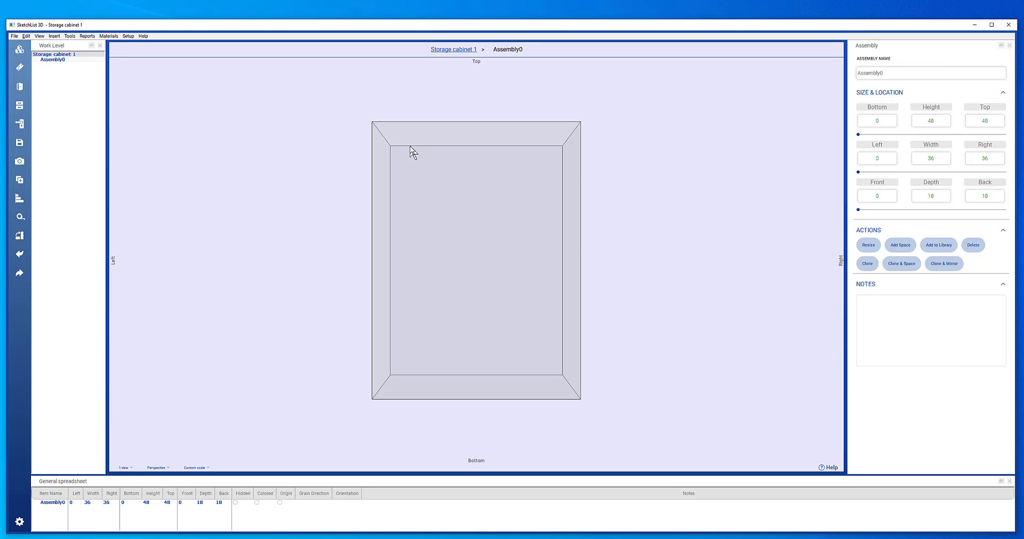
# Step: Rename the project's default assembly to "main"
pyautogui.moveTo(407, 151); pyautogui.dragTo(440, 176)
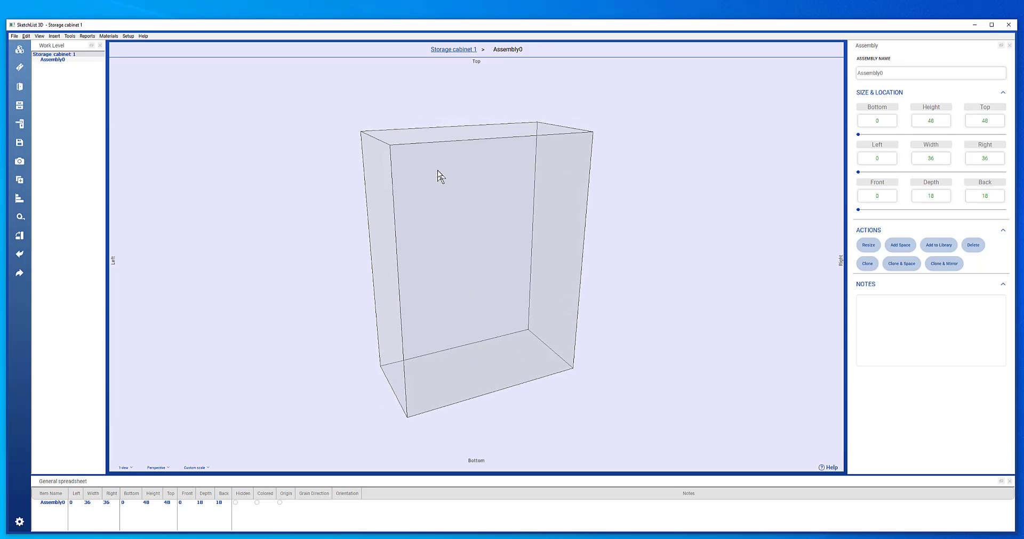
pyautogui.click(65, 59)
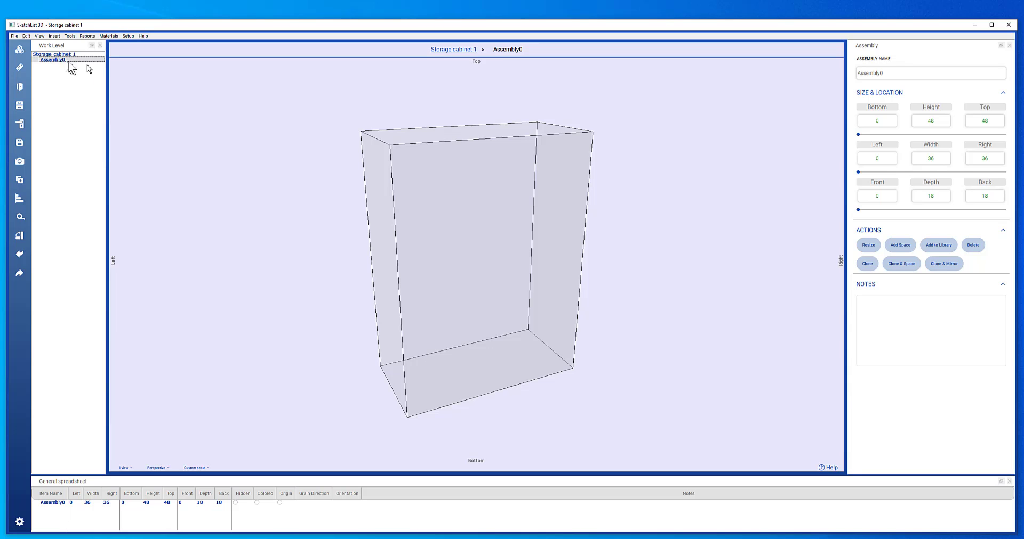
pyautogui.moveTo(906, 74); pyautogui.dragTo(799, 68)
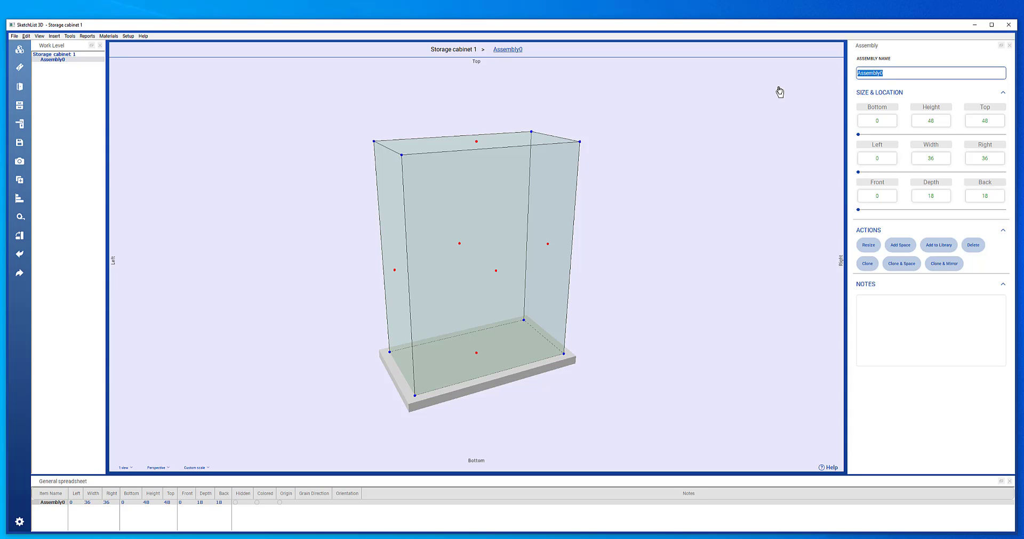
pyautogui.write('main')
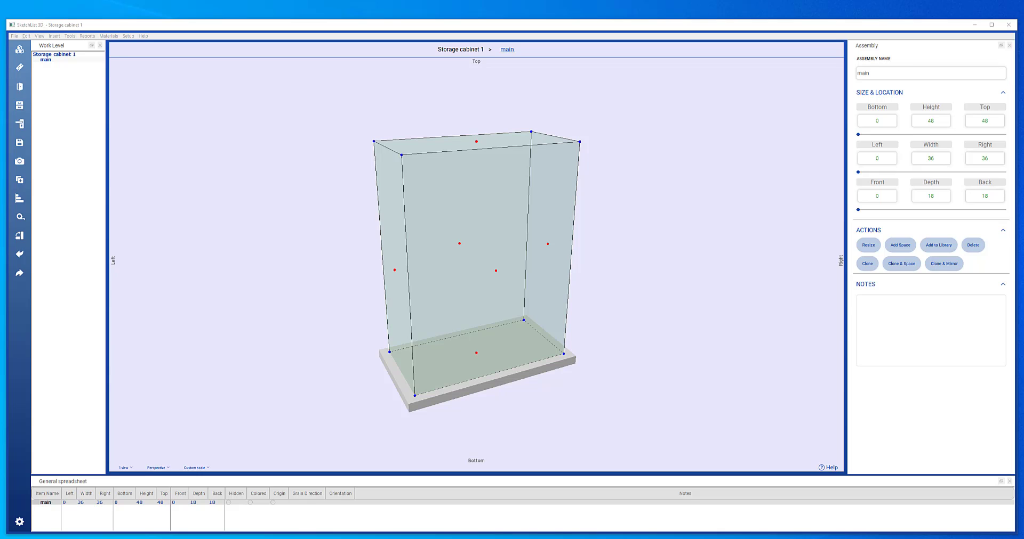
# Step: Start a new board in the main assembly and name it "left side"
pyautogui.click(21, 68)
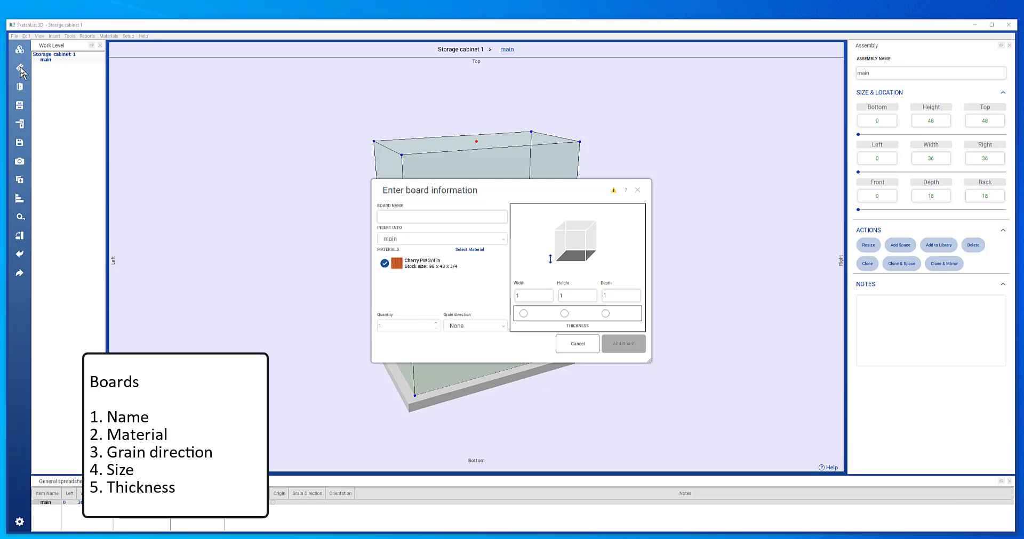
pyautogui.click(417, 216)
pyautogui.write('left side')
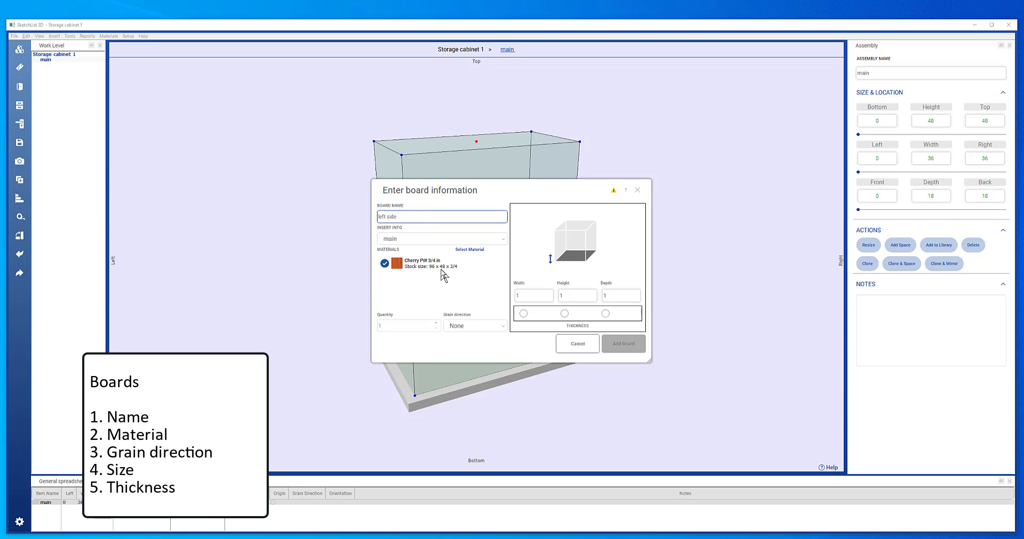
# Step: Apply Beech from the materials list to the left side board
pyautogui.click(538, 295)
pyautogui.click(475, 248)
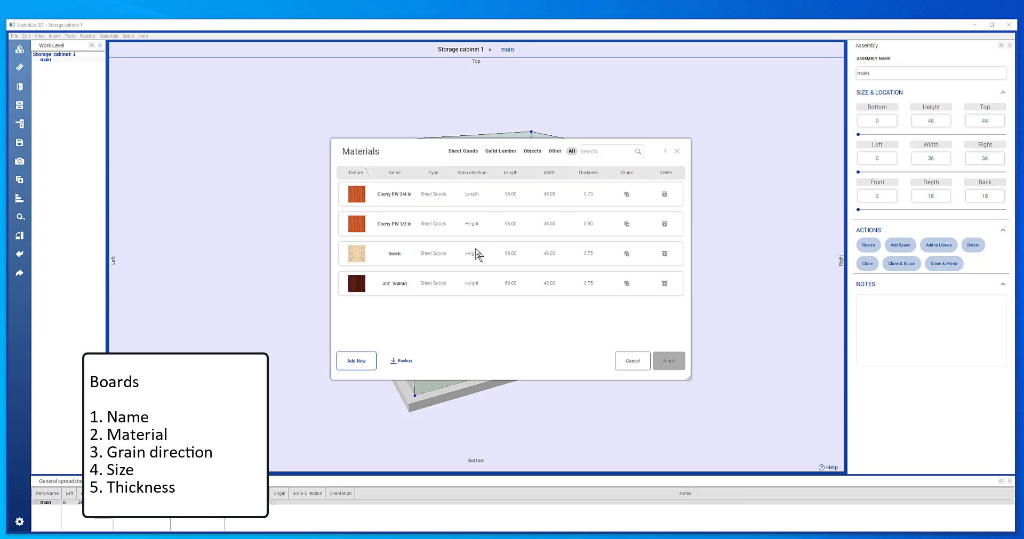
pyautogui.click(426, 259)
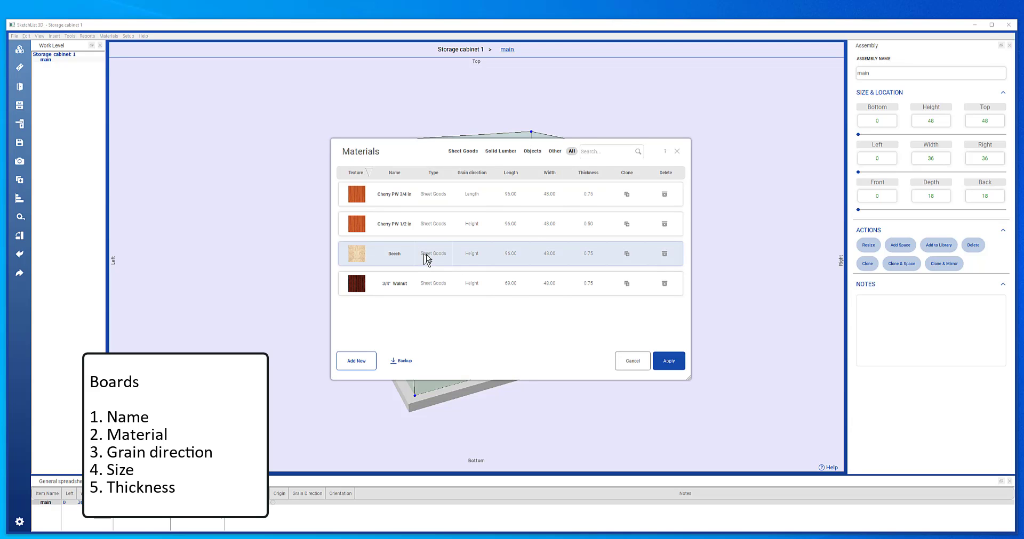
pyautogui.click(663, 363)
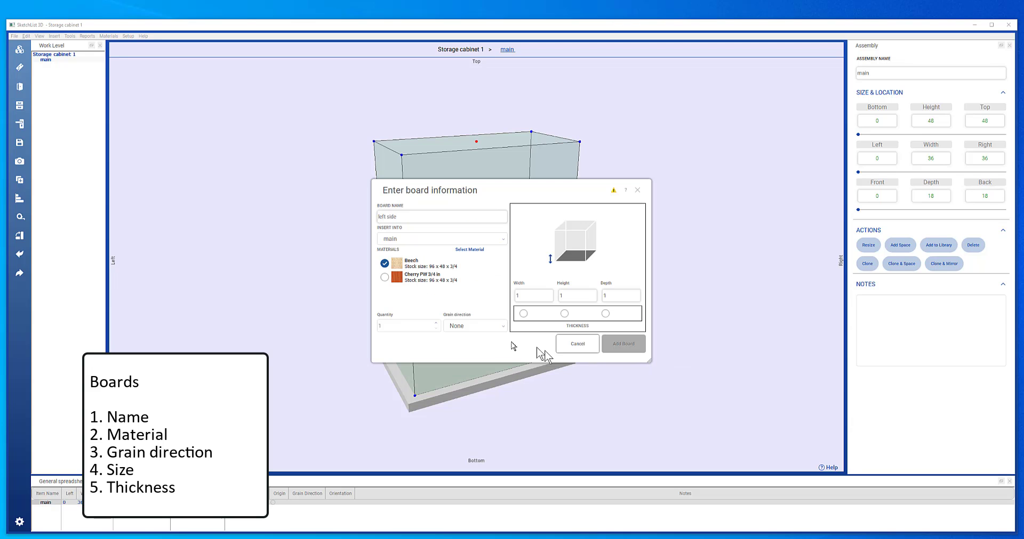
# Step: Switch the left side board's material to Cherry PW 3/4 in and set its grain direction to Height
pyautogui.click(384, 277)
pyautogui.click(501, 329)
pyautogui.click(458, 346)
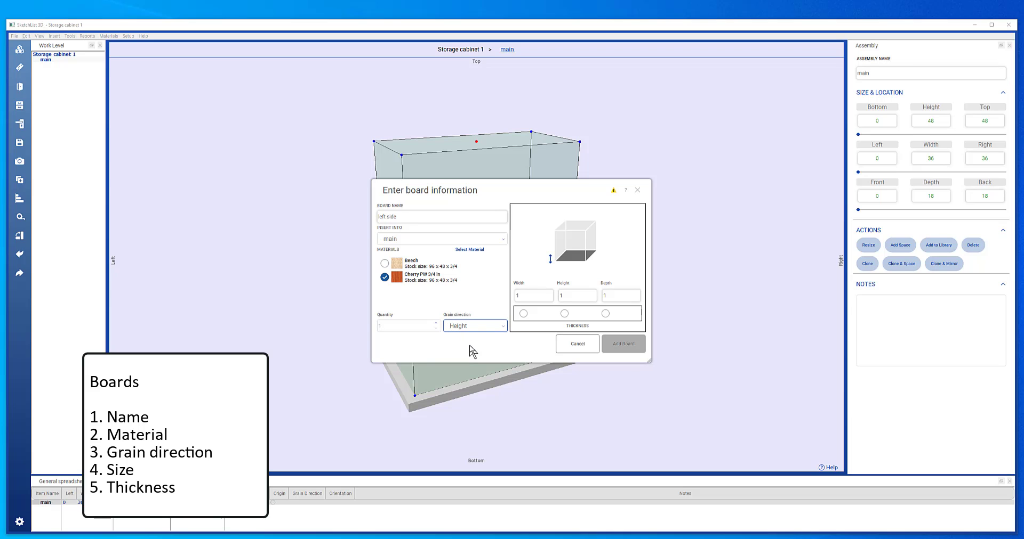
# Step: Make width the thickness dimension and size the left side board 3/4 thick, 47 high and 16.5 deep
pyautogui.click(528, 296)
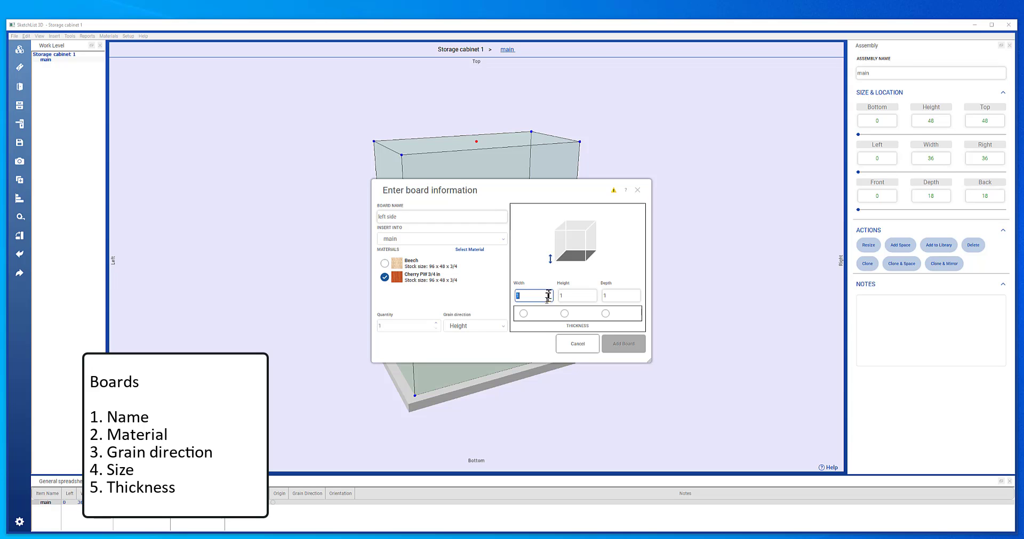
pyautogui.click(524, 314)
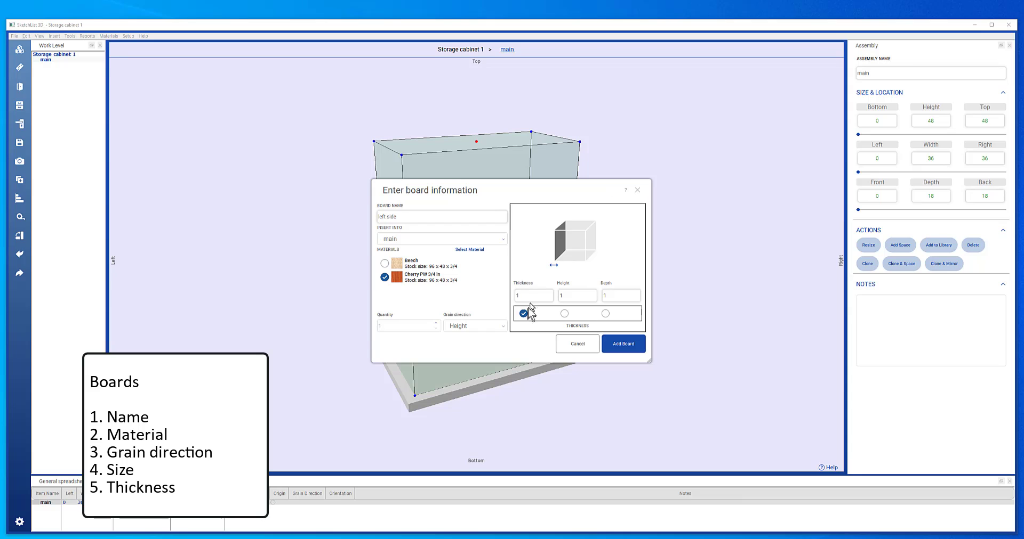
pyautogui.click(528, 300)
pyautogui.write('3/4')
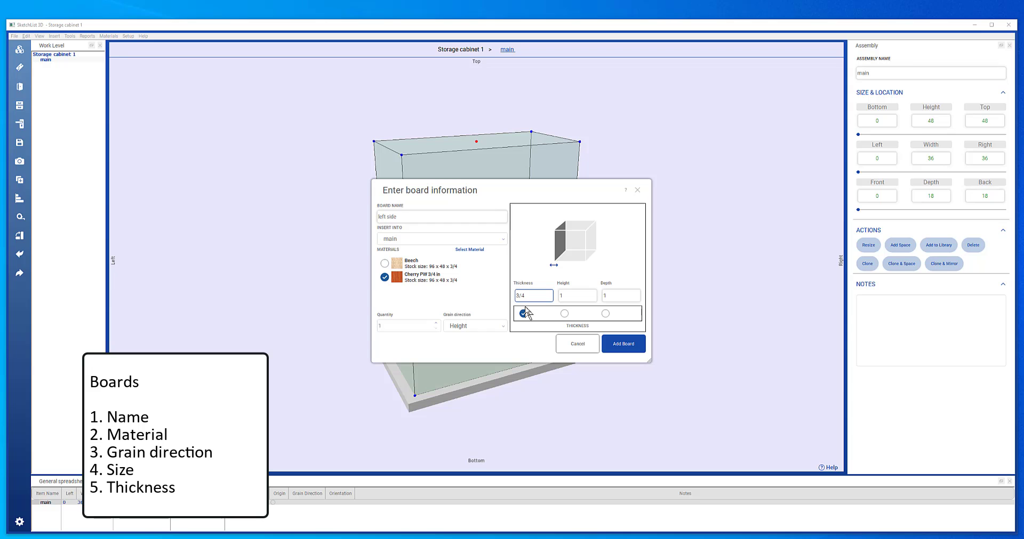
pyautogui.doubleClick(579, 297)
pyautogui.write('4')
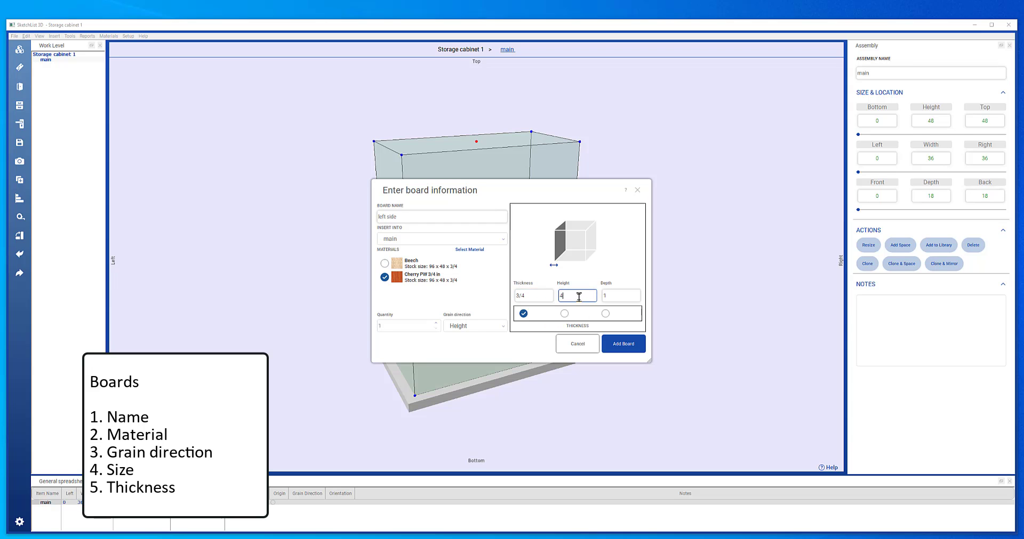
pyautogui.write('7')
pyautogui.doubleClick(618, 295)
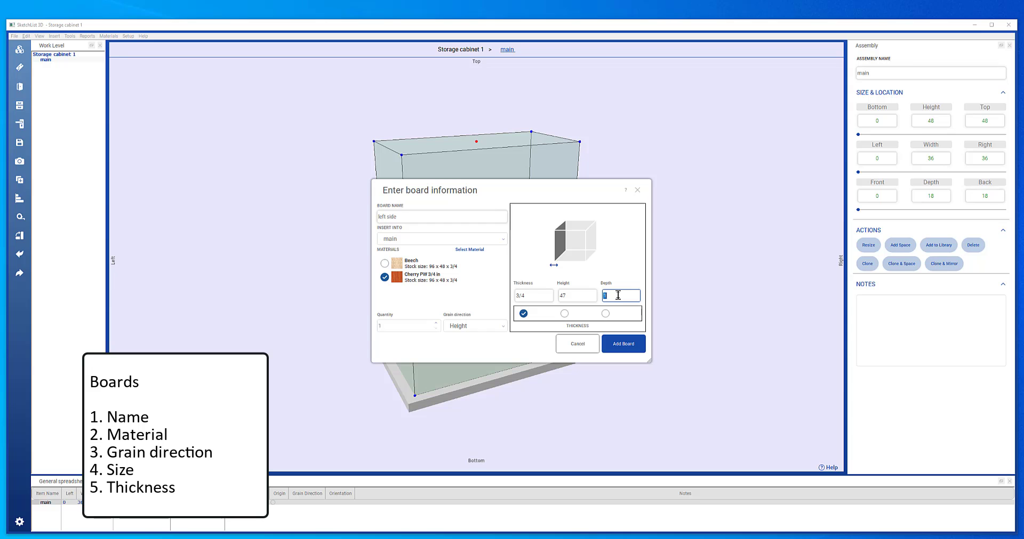
pyautogui.write('16.5')
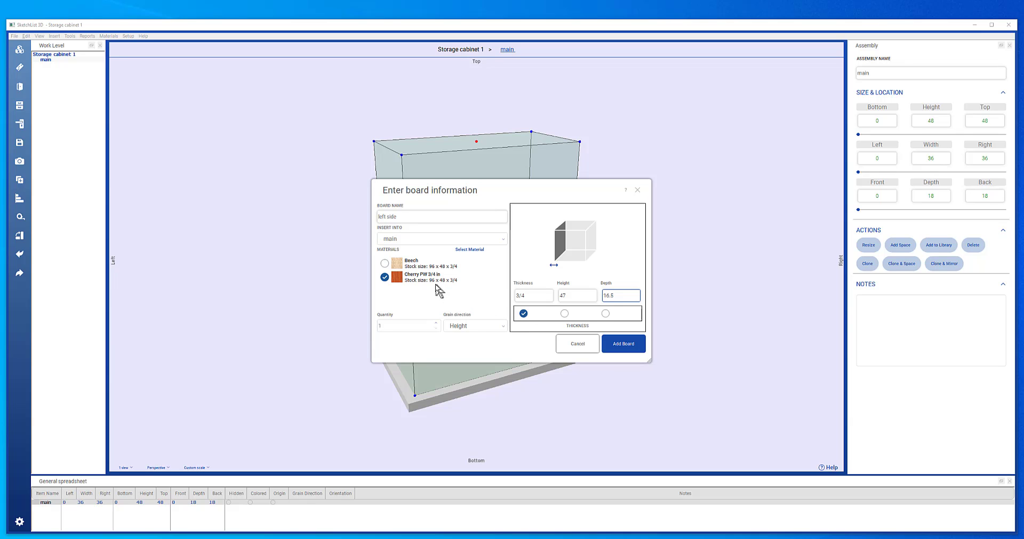
# Step: Try to add the left side board with a thickness of 2, choosing to retry the entry
pyautogui.click(535, 294)
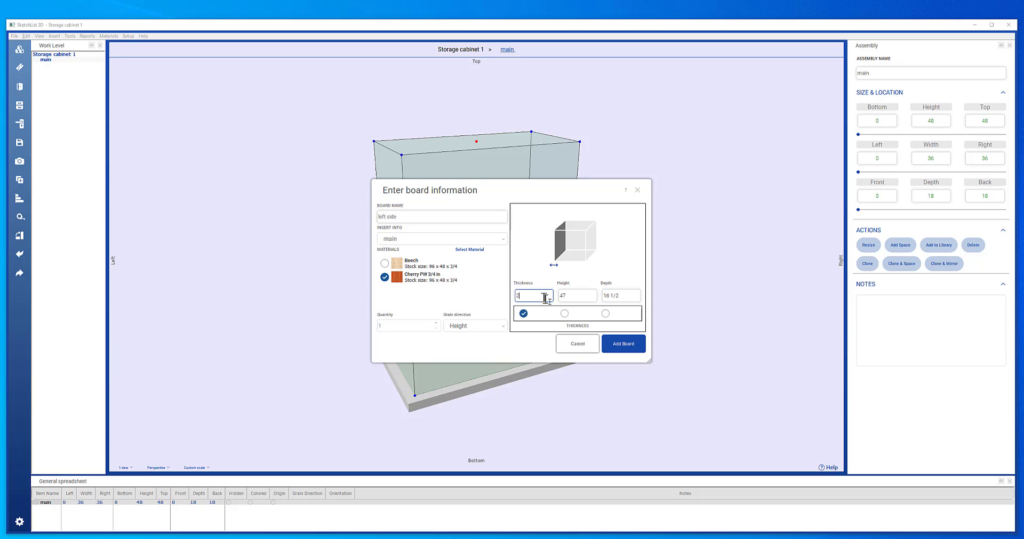
pyautogui.click(630, 348)
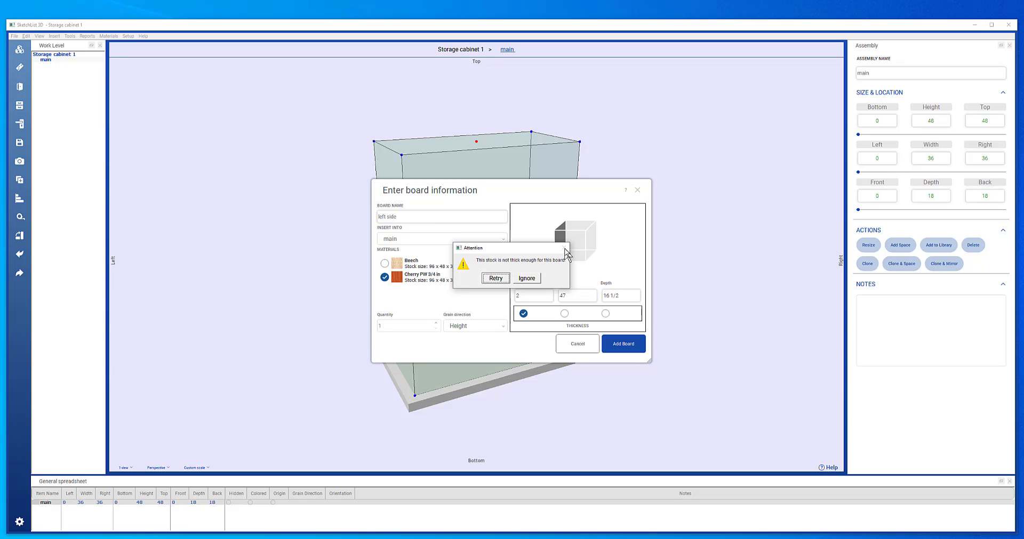
pyautogui.click(496, 278)
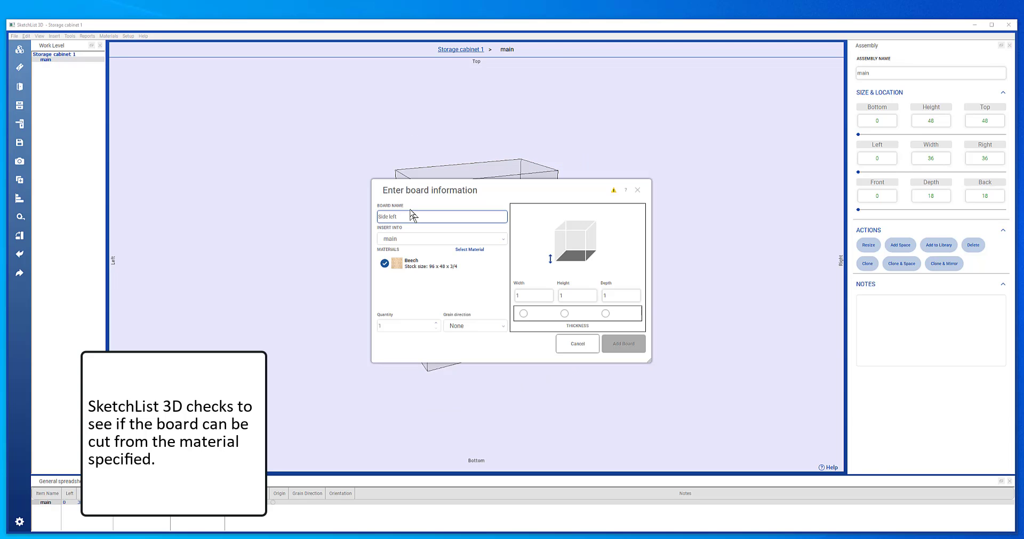
# Step: Apply Cherry PW 3/4 in as the Side left board's material and set its grain direction to Height
pyautogui.click(469, 249)
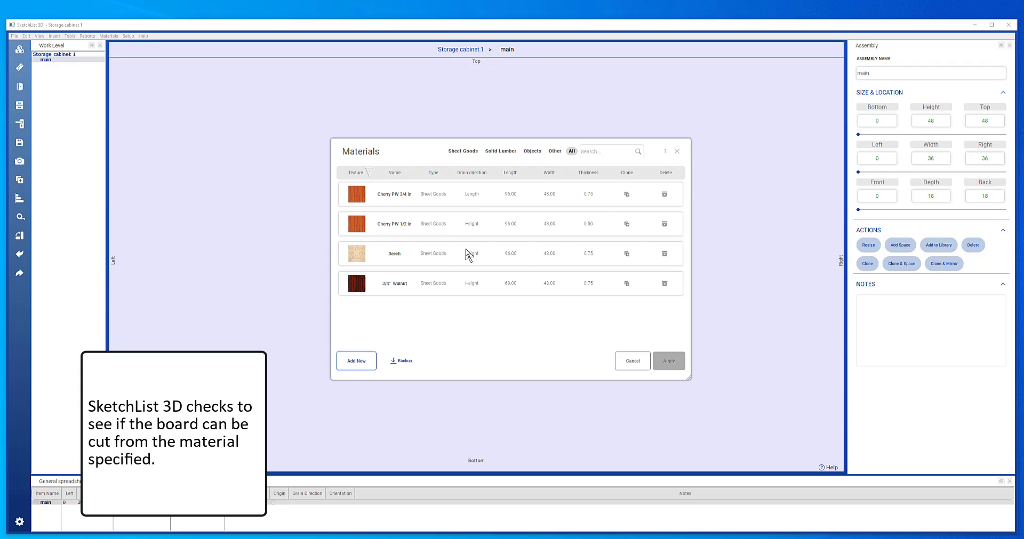
pyautogui.click(492, 195)
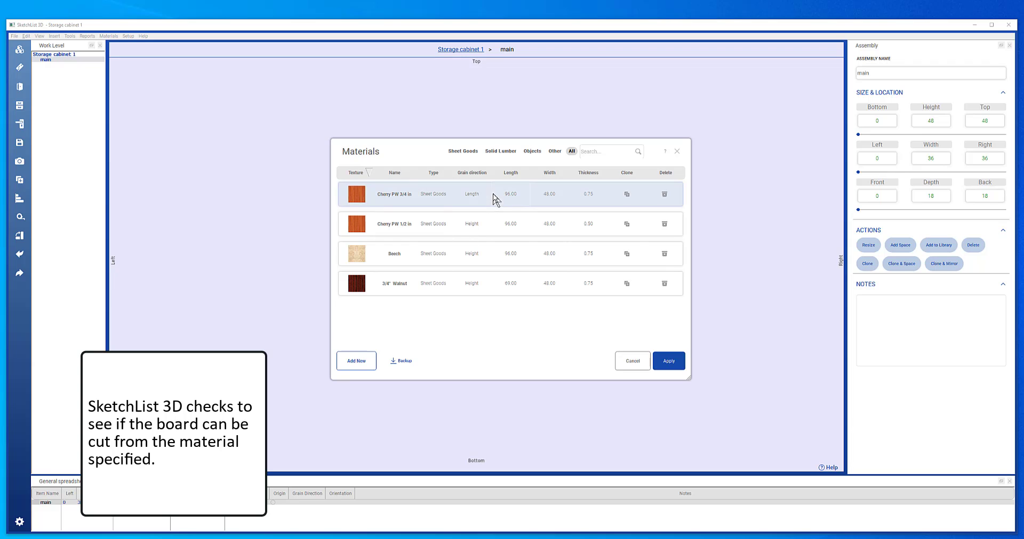
pyautogui.click(656, 364)
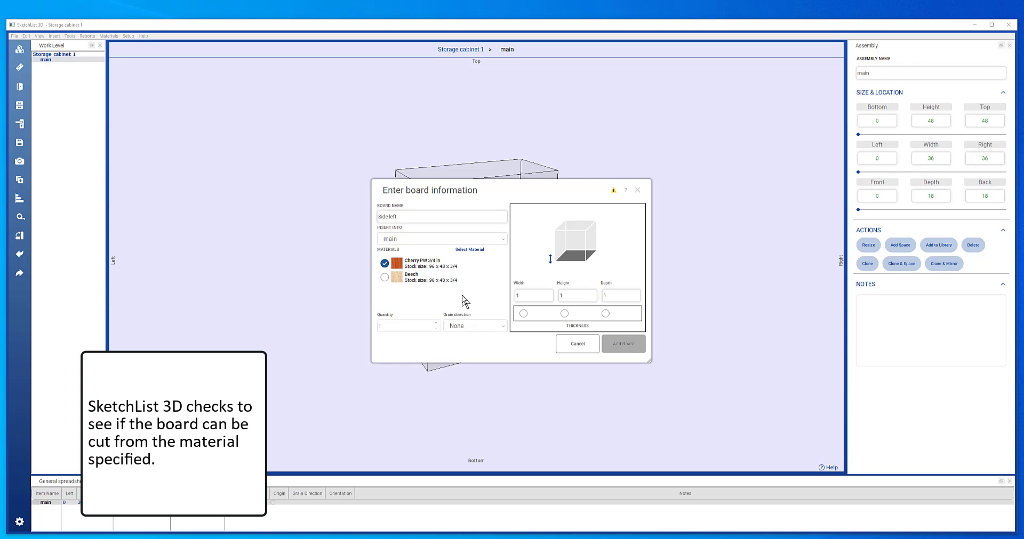
pyautogui.click(504, 328)
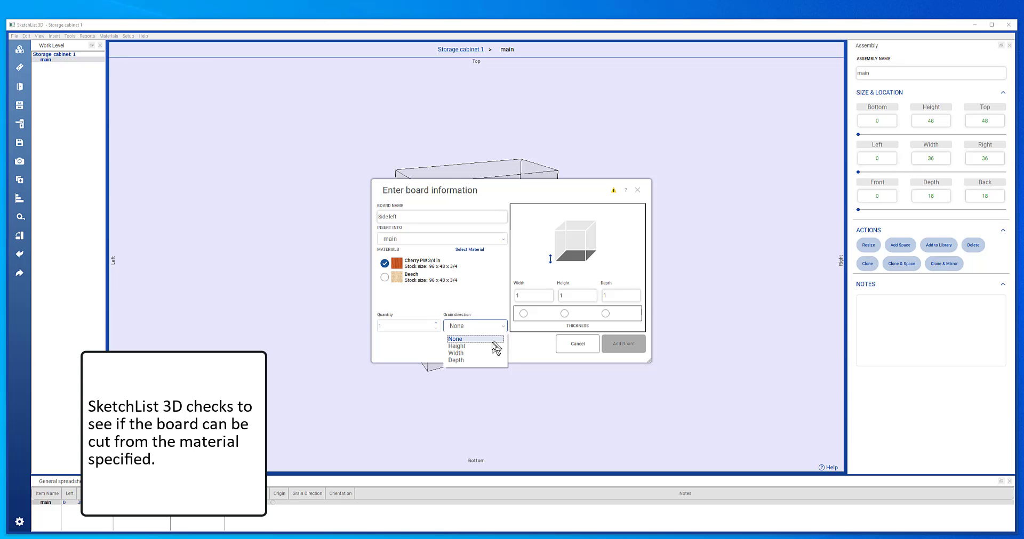
pyautogui.click(482, 347)
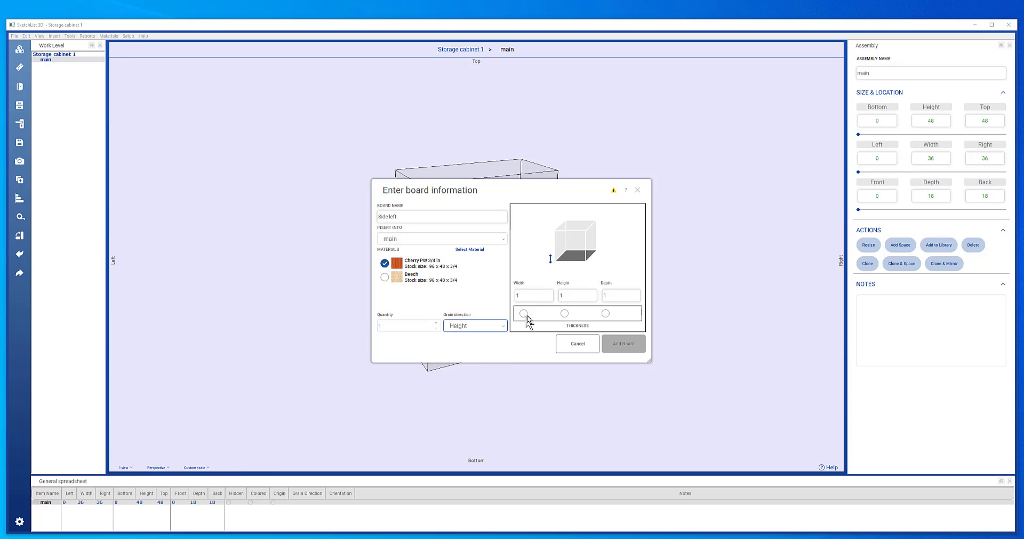
# Step: Size the Side left board 3/4 wide, 47 high and 16.5 deep, with the width as its thickness
pyautogui.click(533, 294)
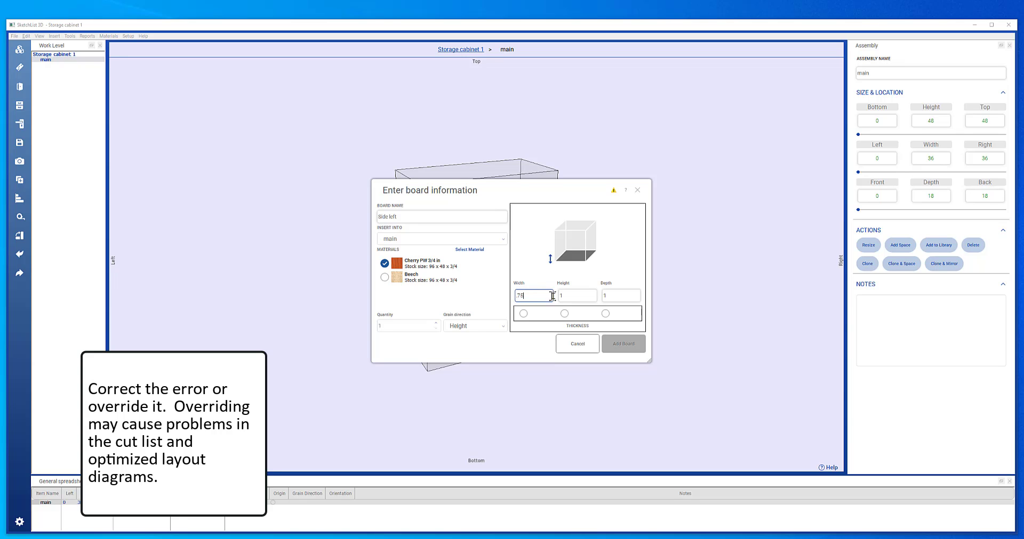
pyautogui.press('Tab')
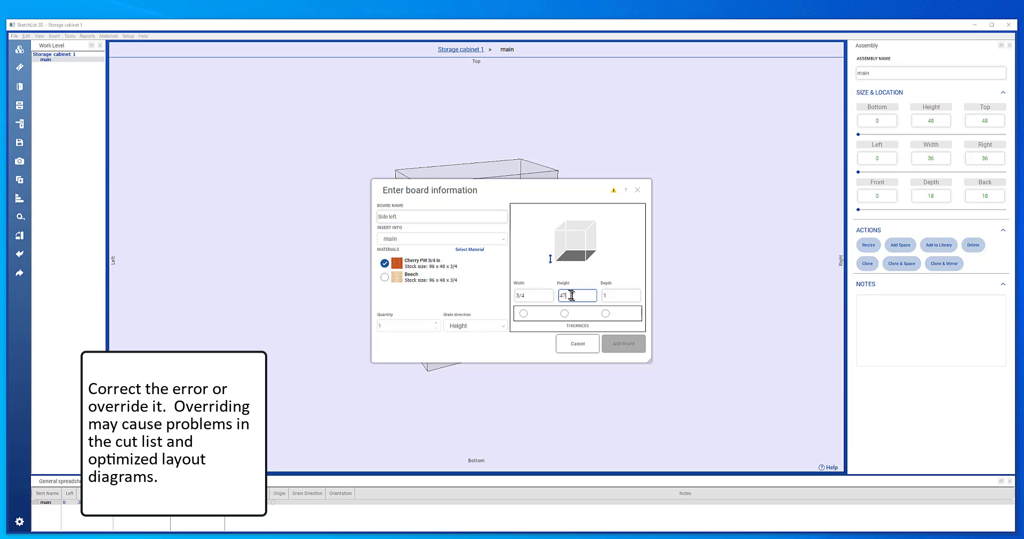
pyautogui.click(611, 295)
pyautogui.write('16.5')
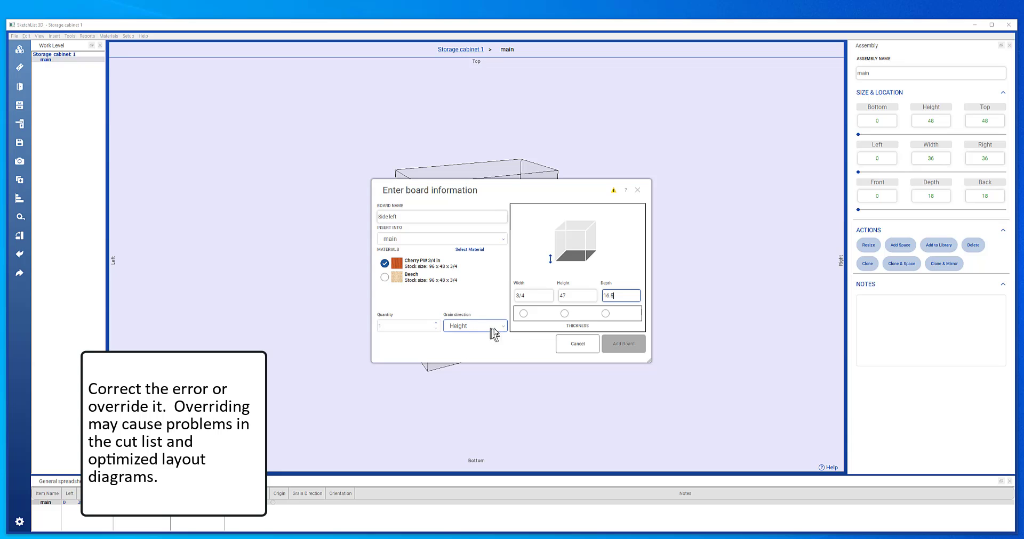
pyautogui.click(524, 314)
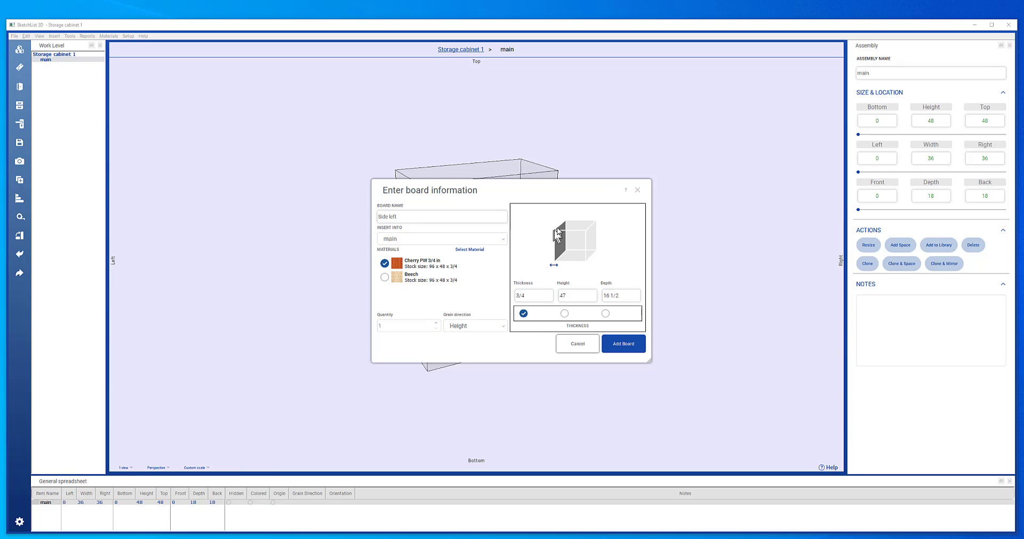
# Step: Add the Side left board to main and move its bottom front left corner to Left 2 and Front 1
pyautogui.click(616, 347)
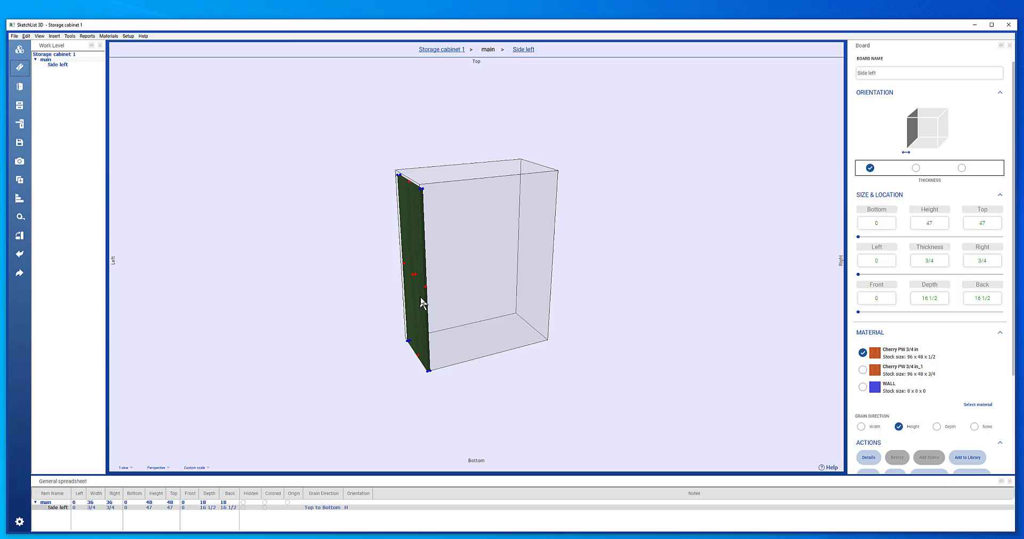
pyautogui.scroll(2, 441, 390)
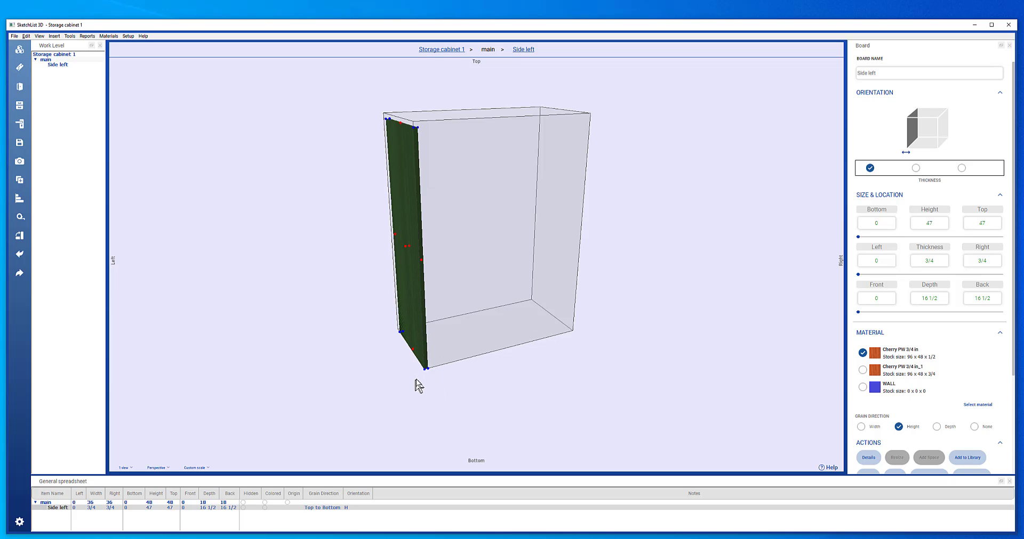
pyautogui.scroll(1, 411, 381)
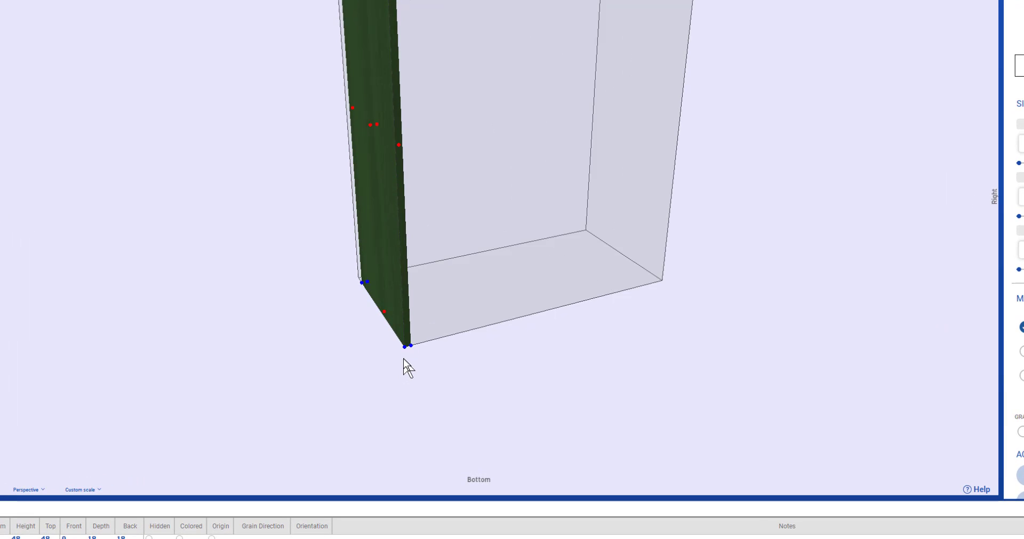
pyautogui.doubleClick(405, 347)
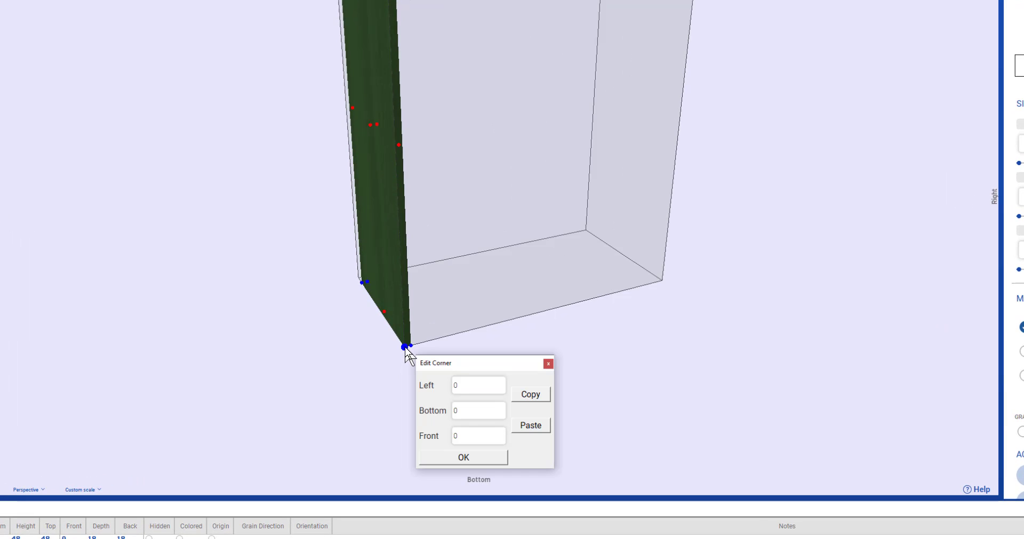
pyautogui.doubleClick(459, 386)
pyautogui.write('2')
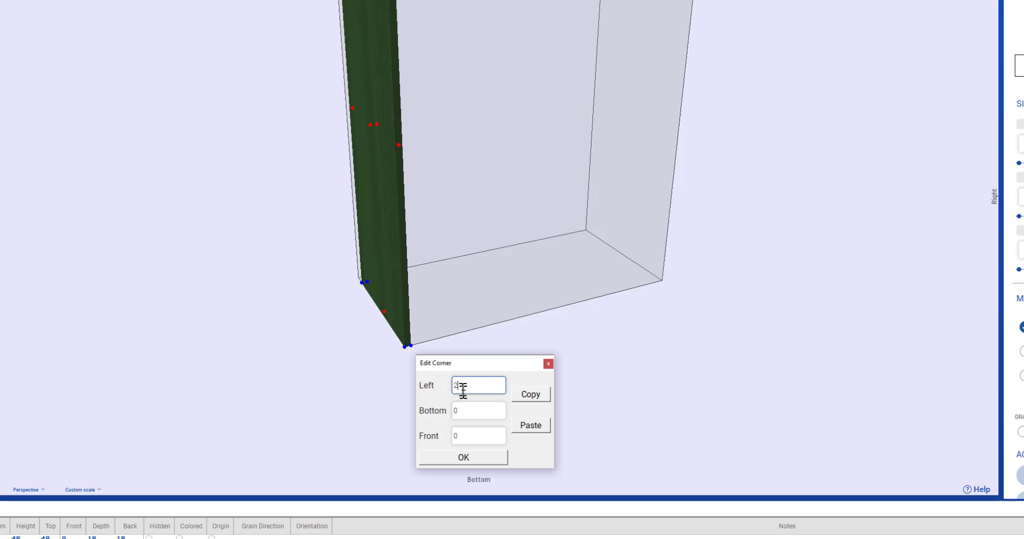
pyautogui.doubleClick(478, 437)
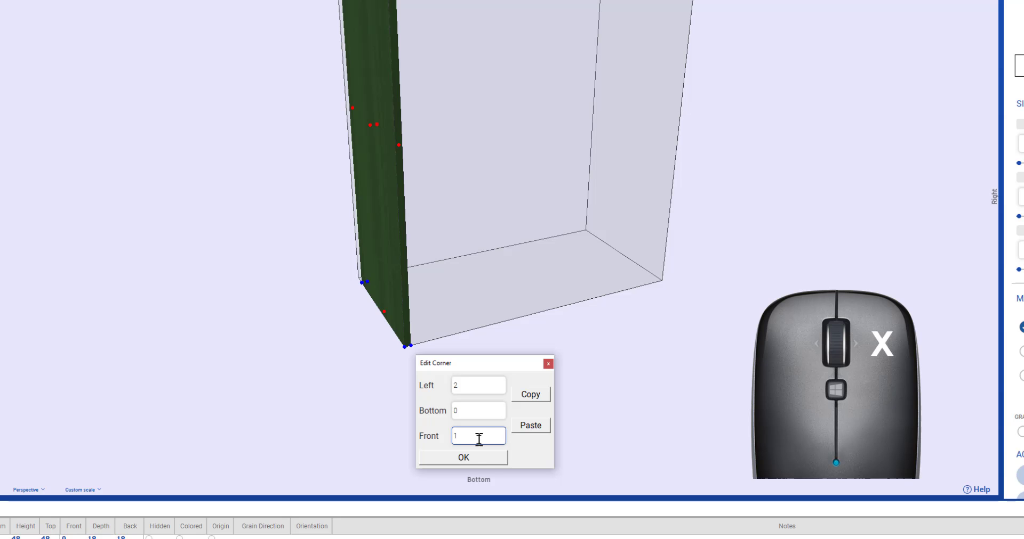
pyautogui.click(485, 457)
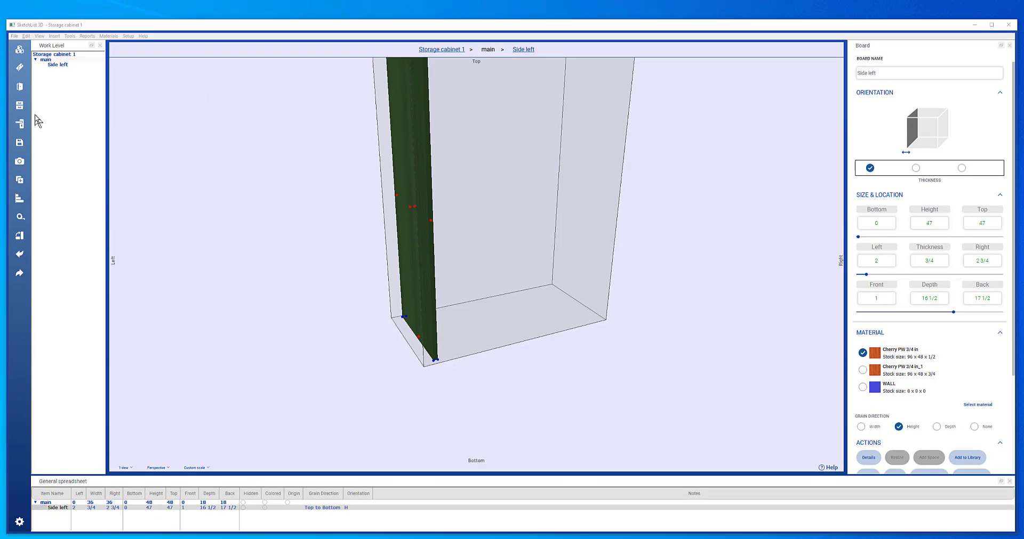
# Step: Start a new board named side right in main, using Cherry PW 3/4 in with the grain direction set to Height
pyautogui.click(21, 69)
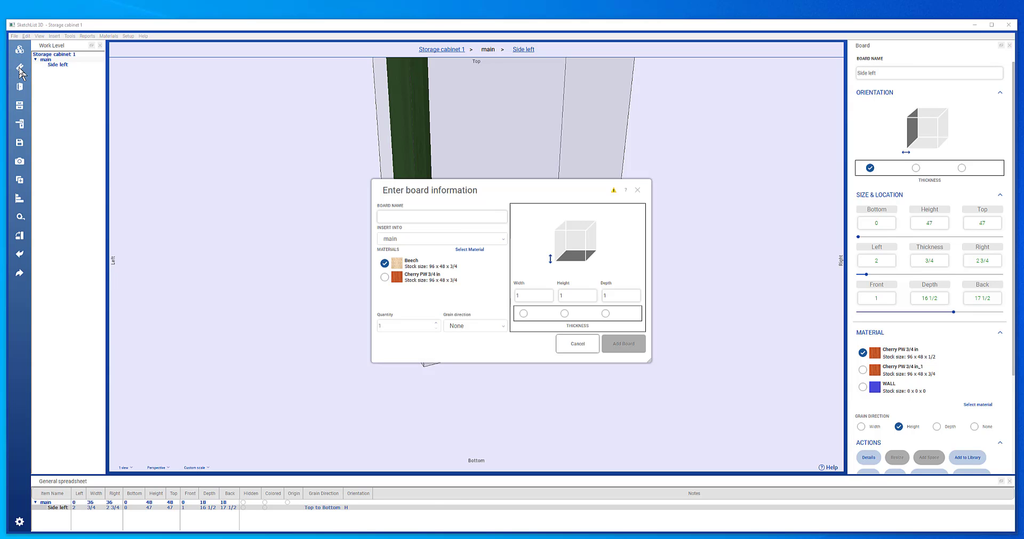
pyautogui.click(477, 215)
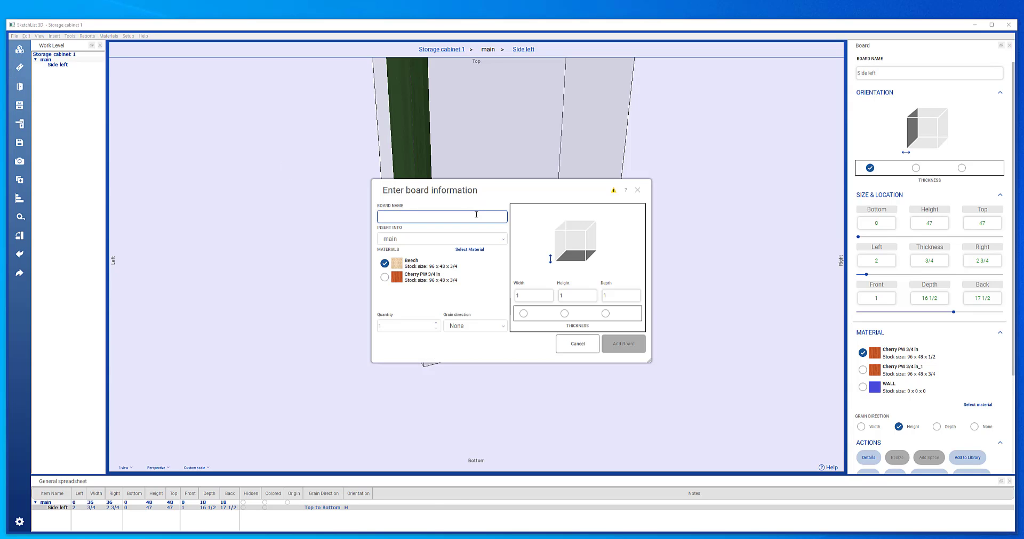
pyautogui.write('S')
pyautogui.click(385, 277)
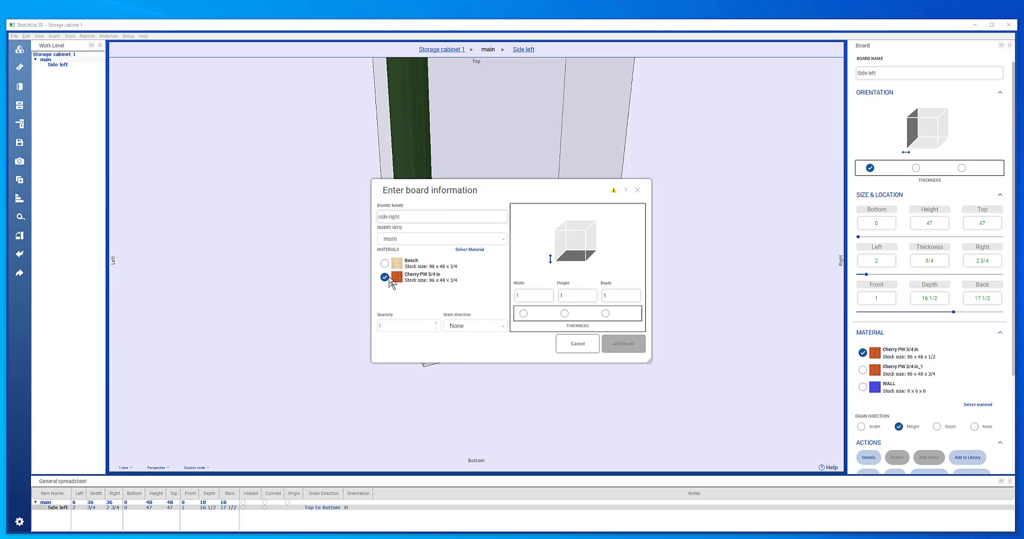
pyautogui.click(504, 326)
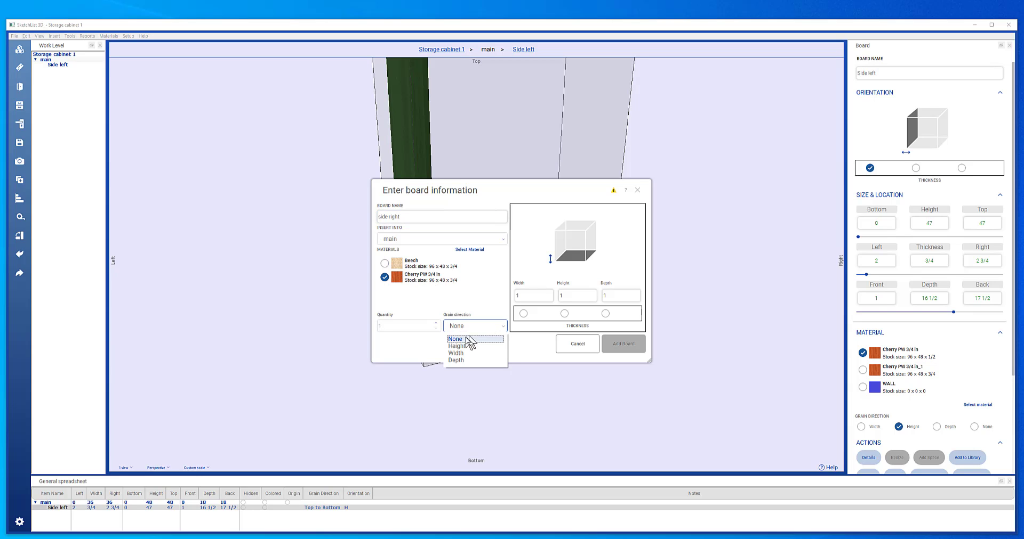
pyautogui.click(457, 346)
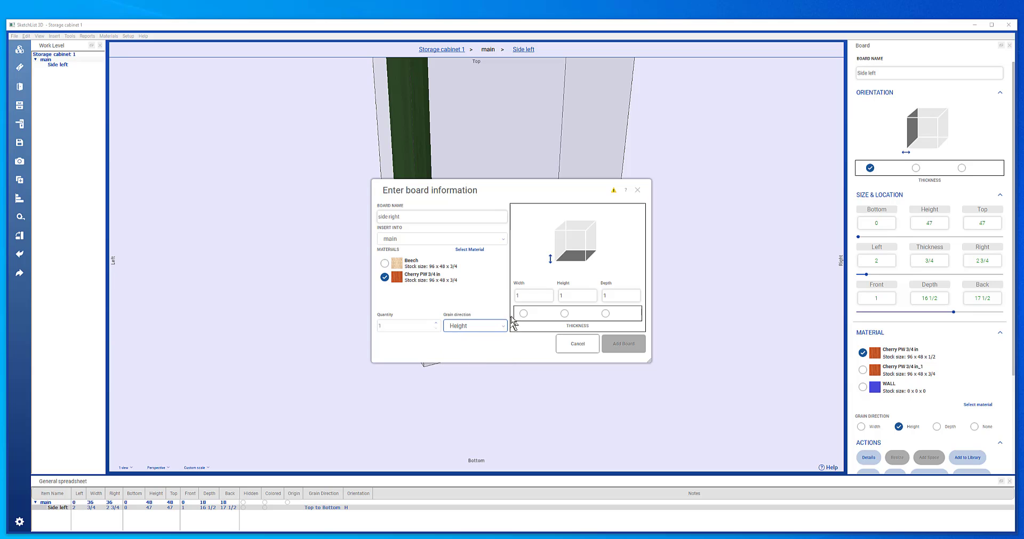
# Step: Size the side right board 3/4 wide, 47 high and 16.5 deep with width as its thickness, and add it
pyautogui.click(540, 295)
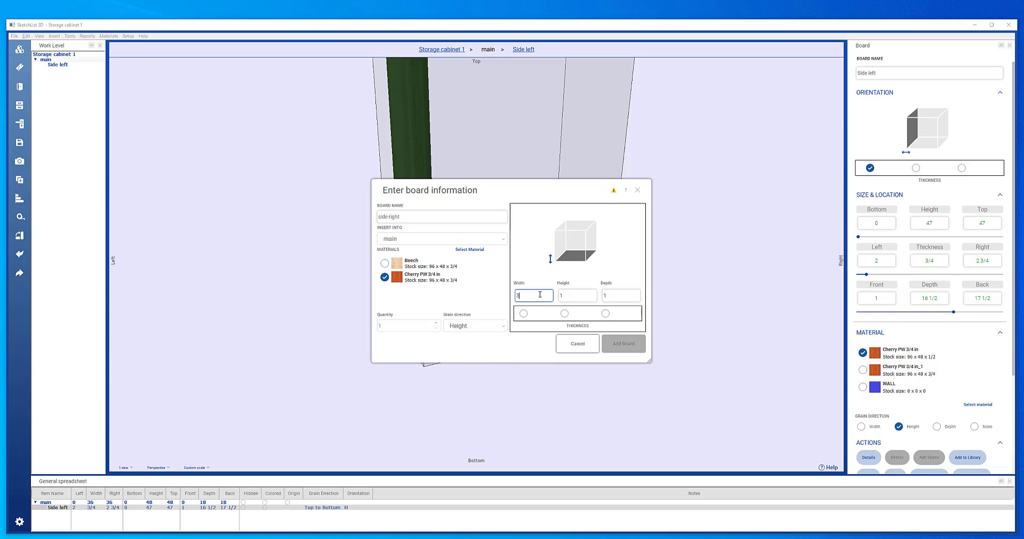
pyautogui.write('3/4')
pyautogui.click(587, 294)
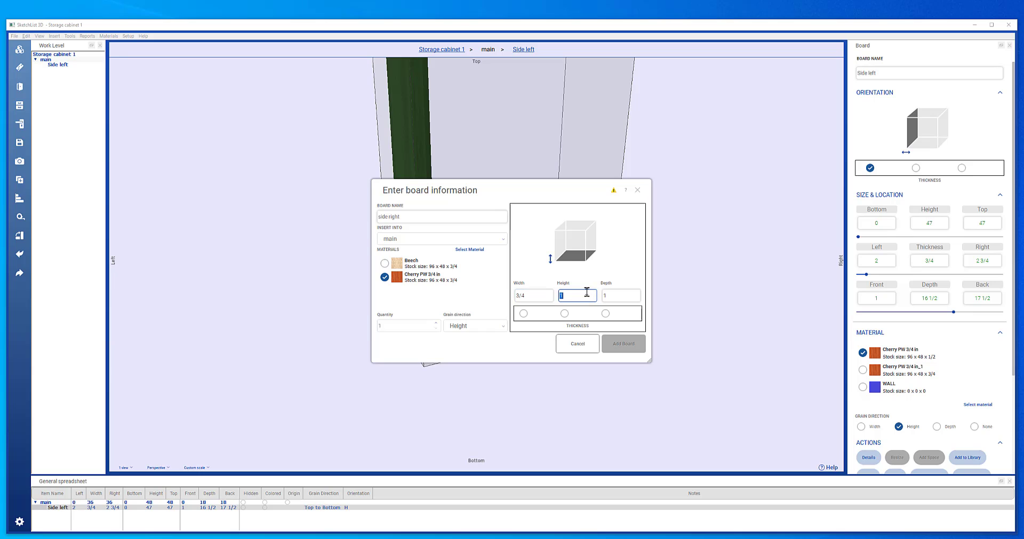
pyautogui.write('47')
pyautogui.click(623, 296)
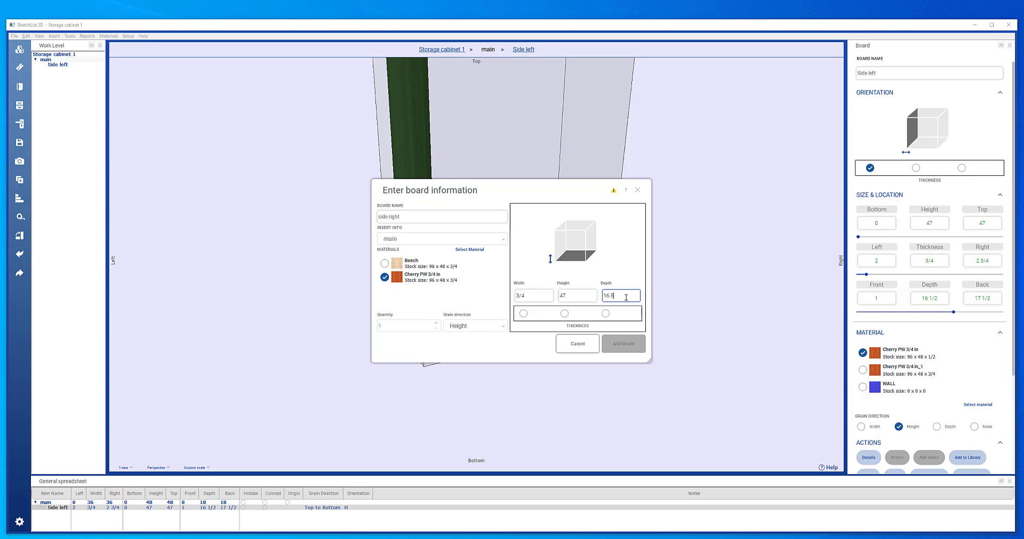
pyautogui.click(580, 333)
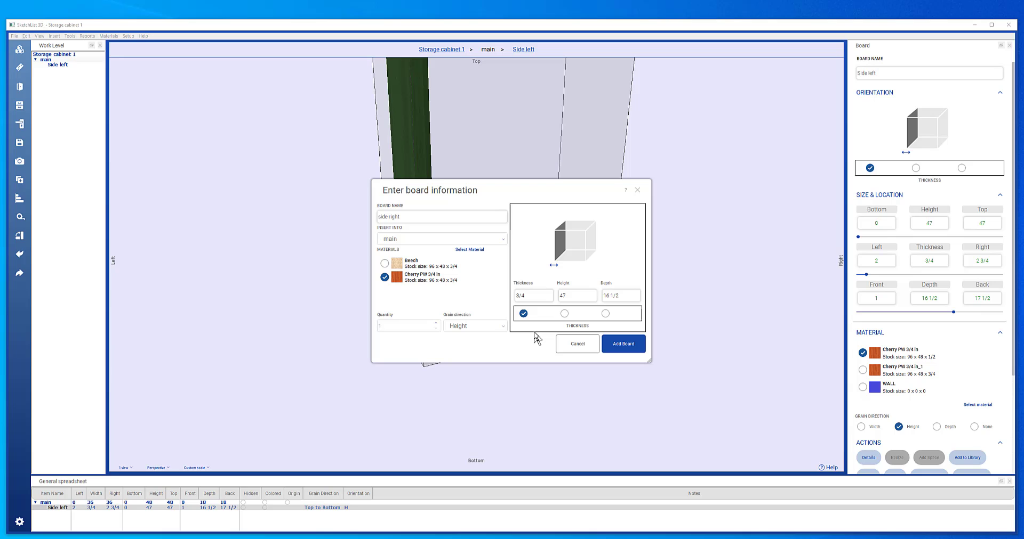
pyautogui.click(633, 347)
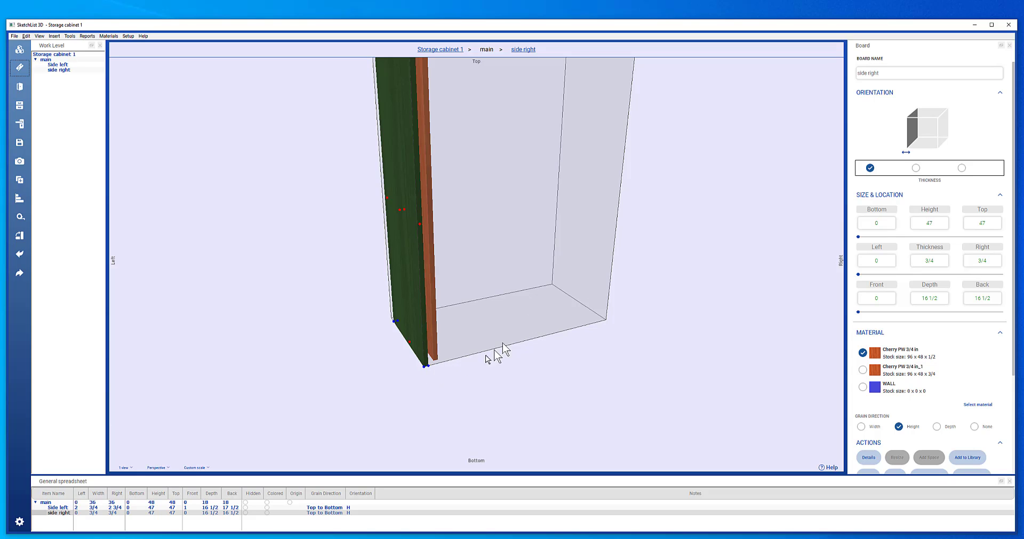
# Step: Move the side right board's bottom front right corner to Left 34 and Front 1
pyautogui.moveTo(429, 370); pyautogui.dragTo(424, 367)
pyautogui.doubleClick(423, 368)
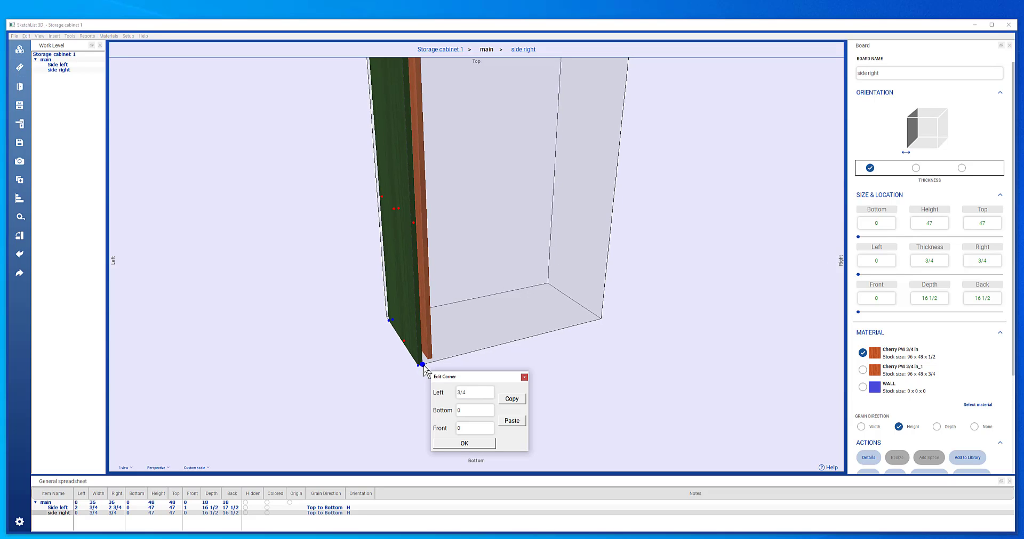
pyautogui.doubleClick(485, 393)
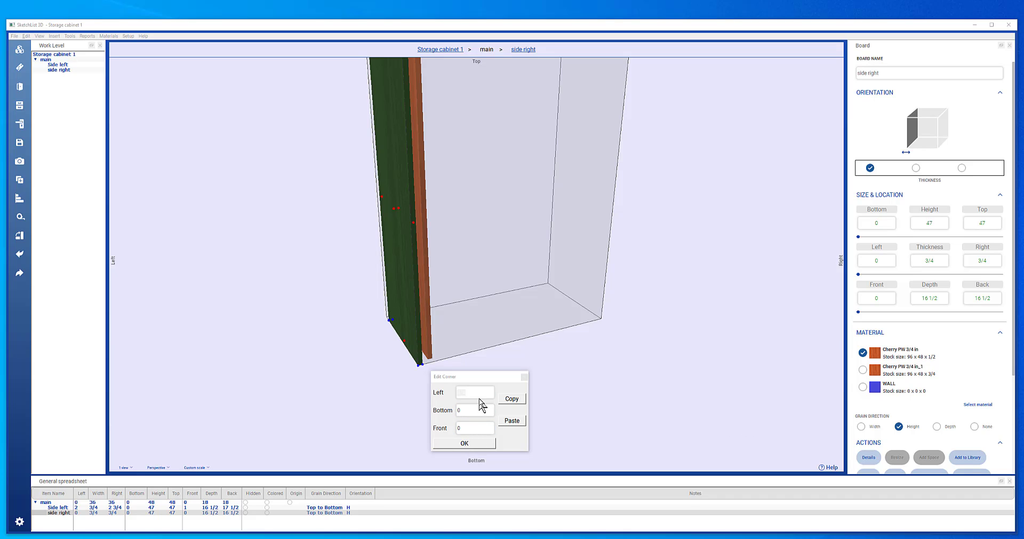
pyautogui.write('3')
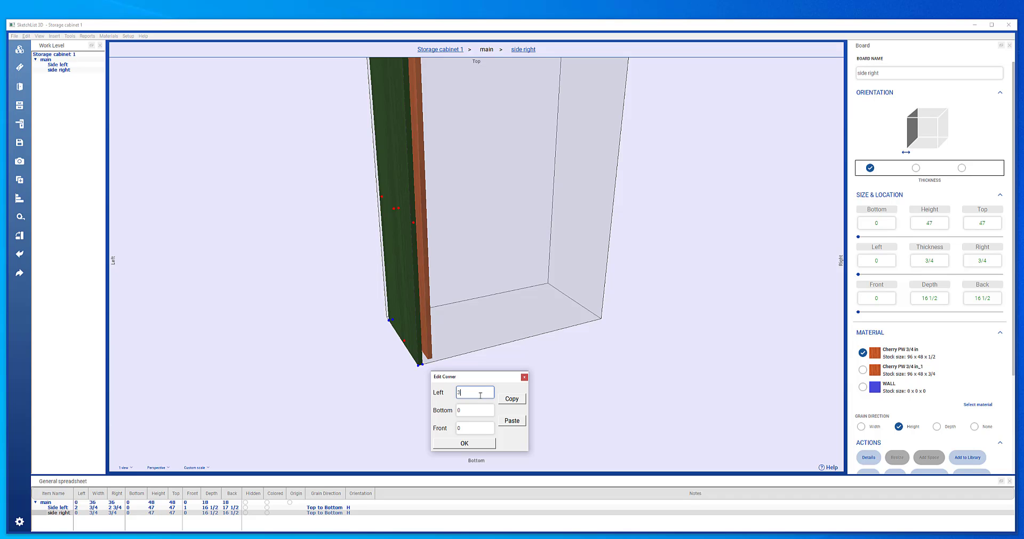
pyautogui.write('4')
pyautogui.click(470, 428)
pyautogui.click(469, 444)
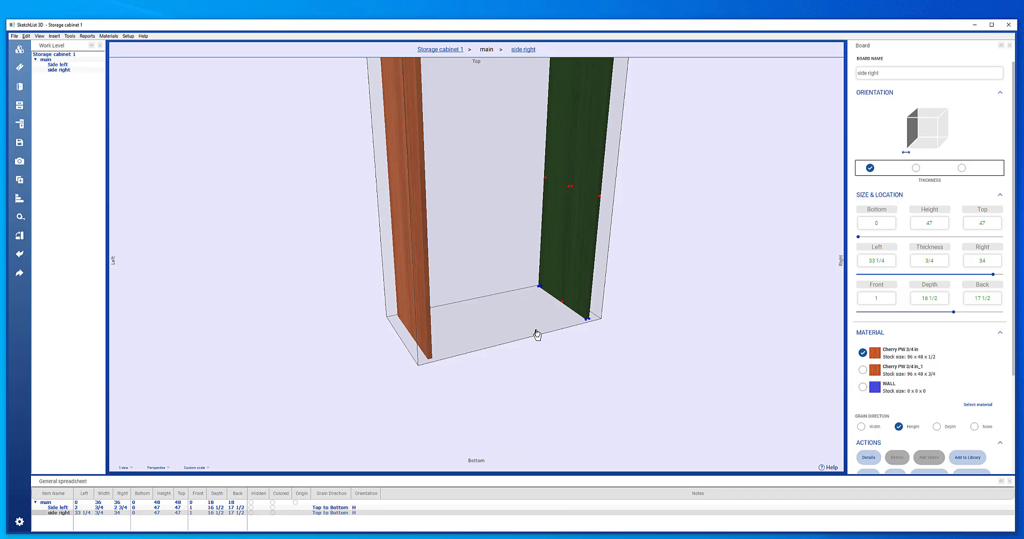
pyautogui.scroll(-2, 542, 319)
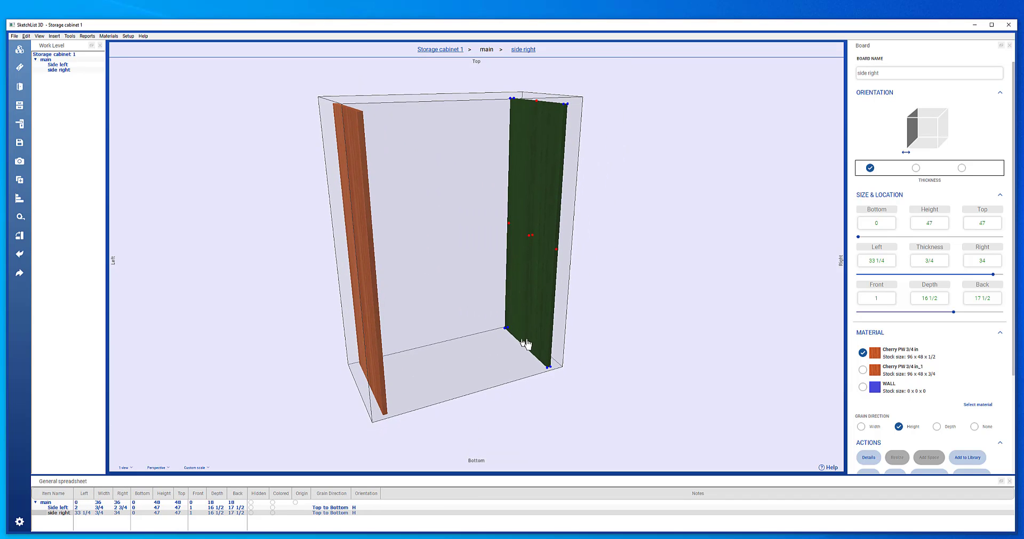
pyautogui.click(430, 349)
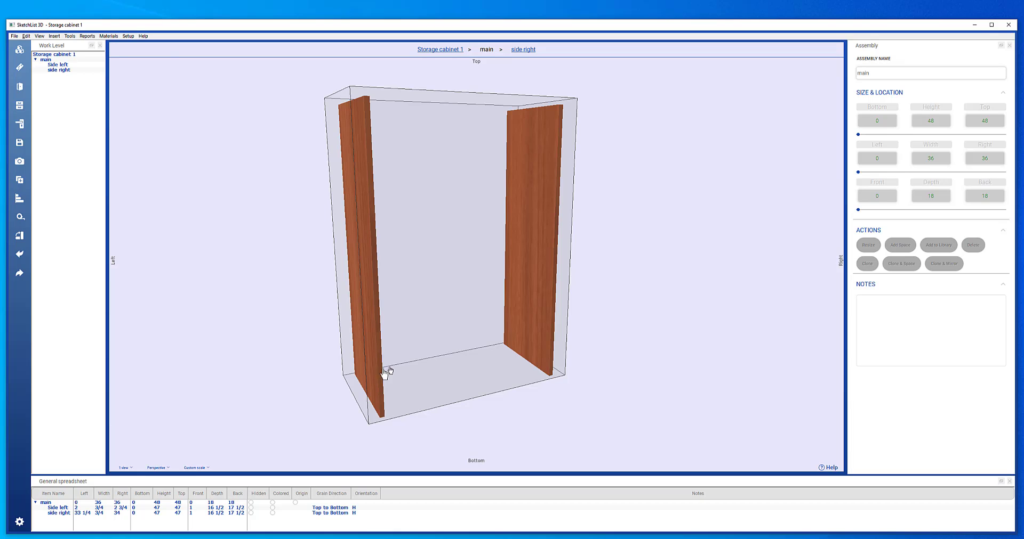
pyautogui.click(535, 327)
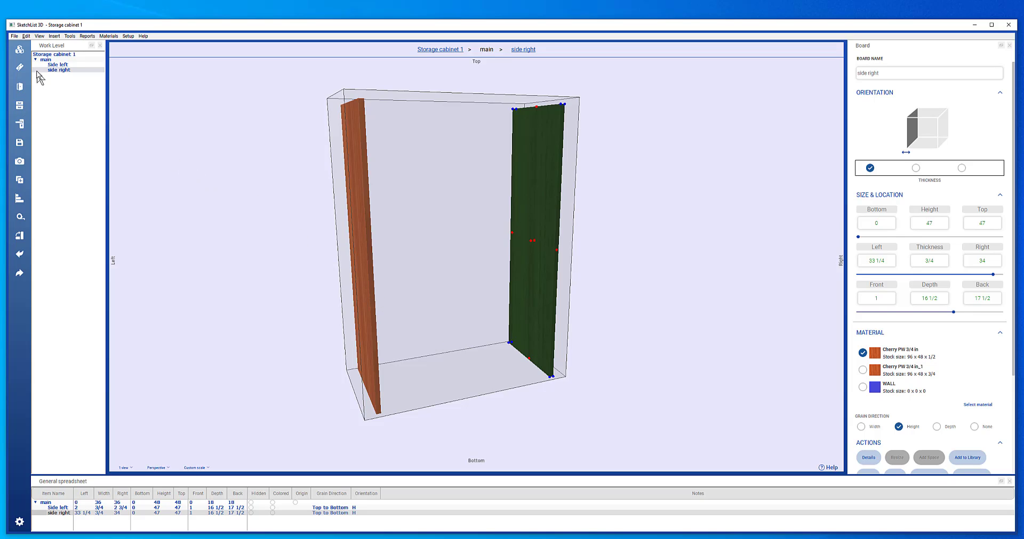
# Step: Start a new board named bottom in main, using Cherry PW 3/4 in with the grain direction set to Width
pyautogui.click(20, 68)
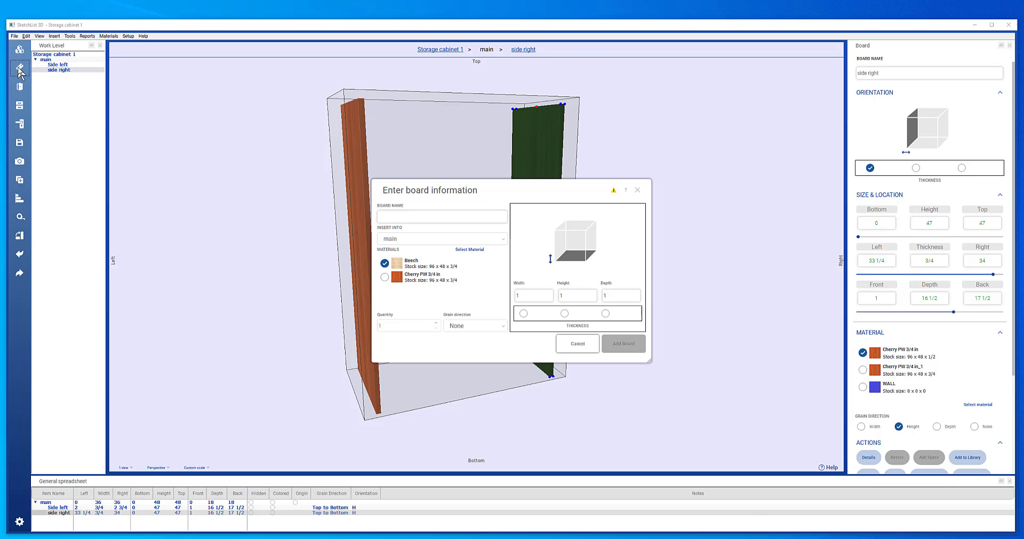
pyautogui.click(462, 216)
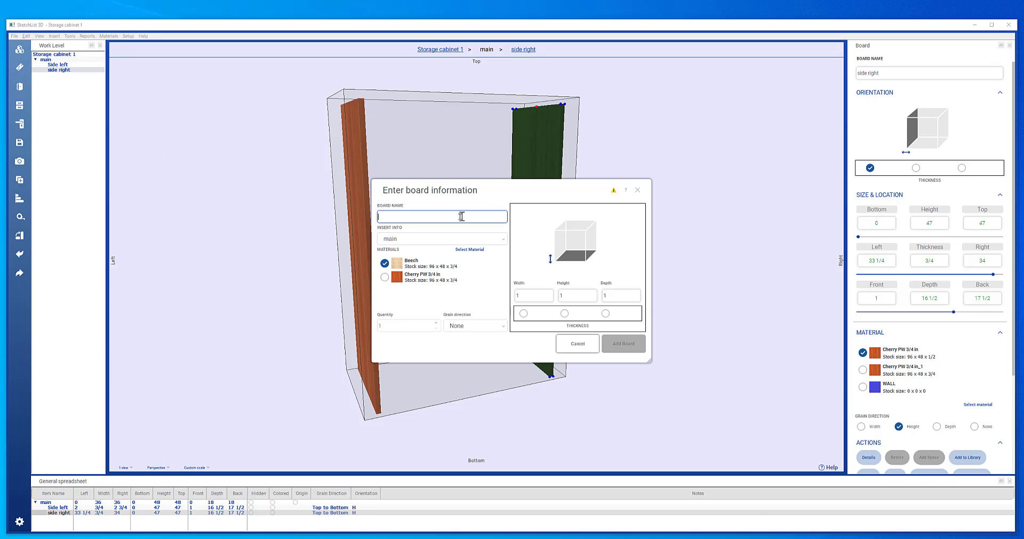
pyautogui.write('bottom')
pyautogui.click(385, 277)
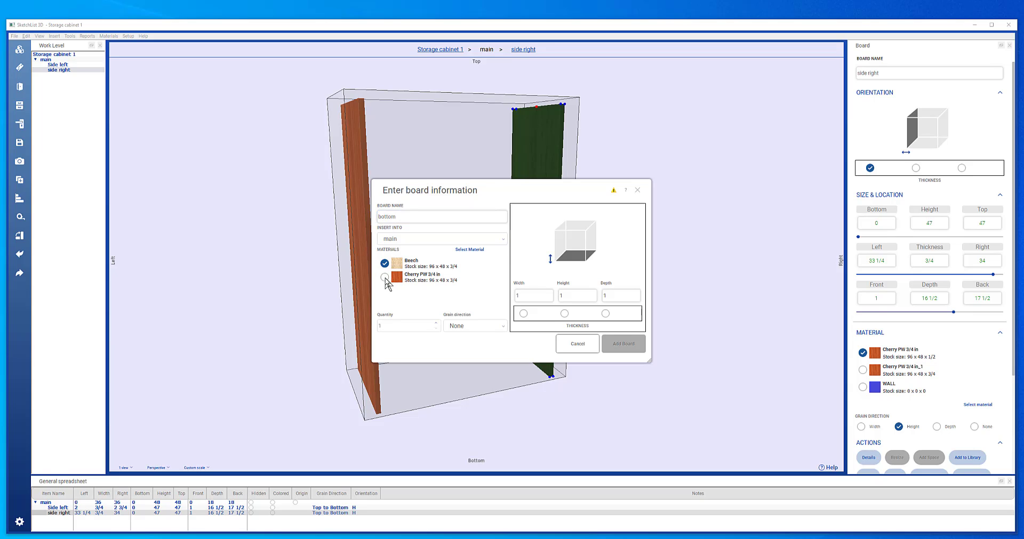
pyautogui.click(500, 327)
pyautogui.click(464, 353)
# Step: Size the bottom board 12 wide, 3/4 high and 16.5 deep with height as its thickness, and add it
pyautogui.click(533, 294)
pyautogui.click(590, 294)
pyautogui.write('3/4')
pyautogui.click(620, 294)
pyautogui.write('16.5')
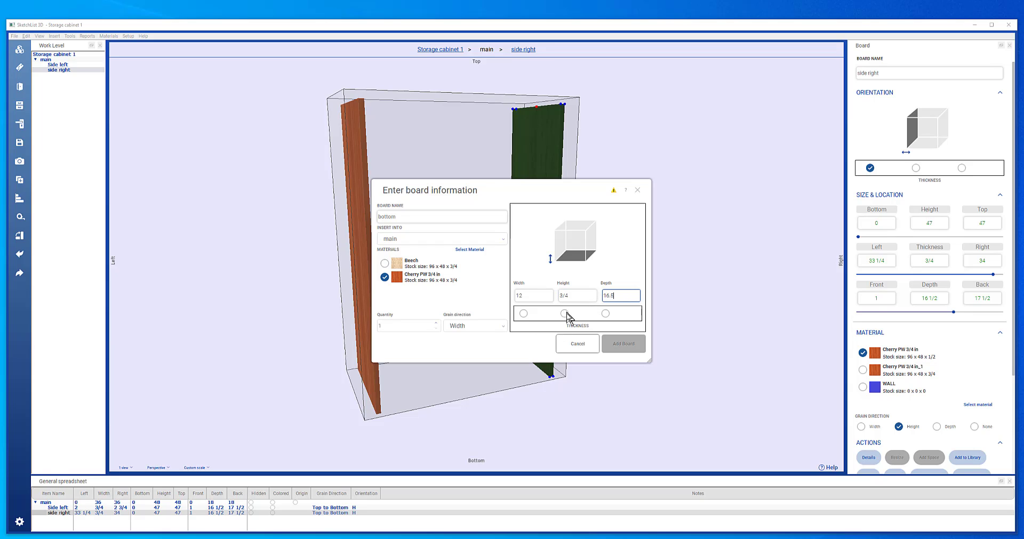
pyautogui.click(565, 315)
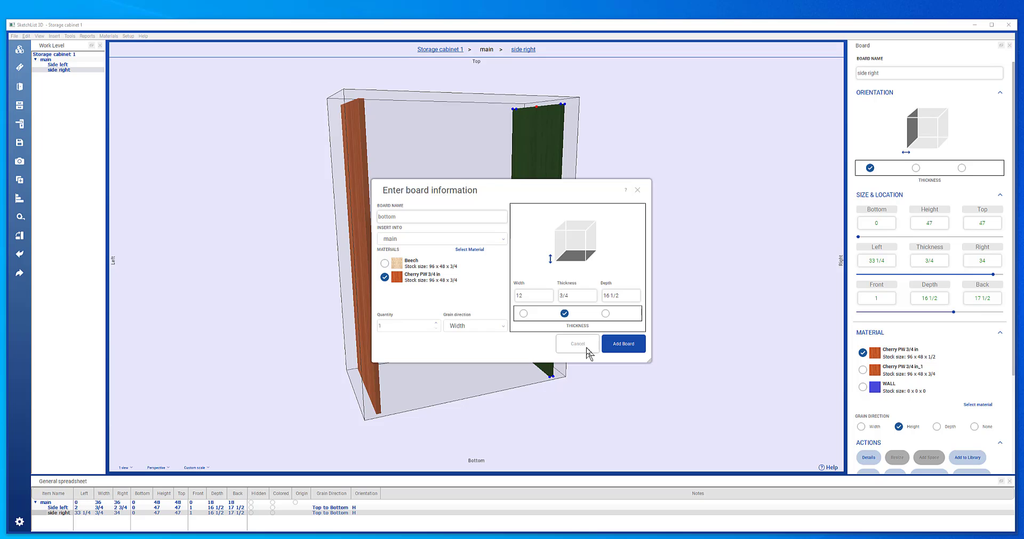
pyautogui.click(621, 345)
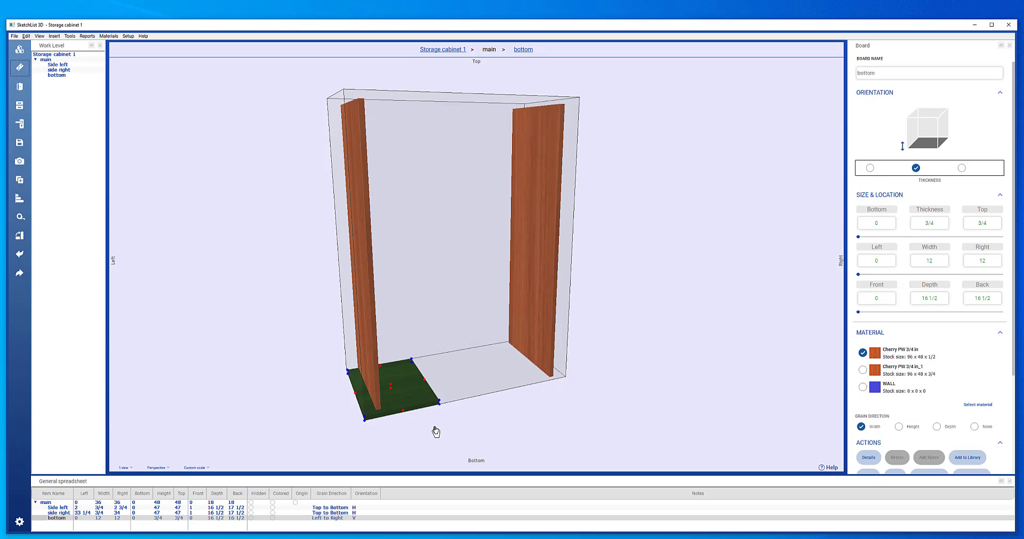
# Step: Copy the coordinates of the side left board's bottom front right corner
pyautogui.click(391, 377)
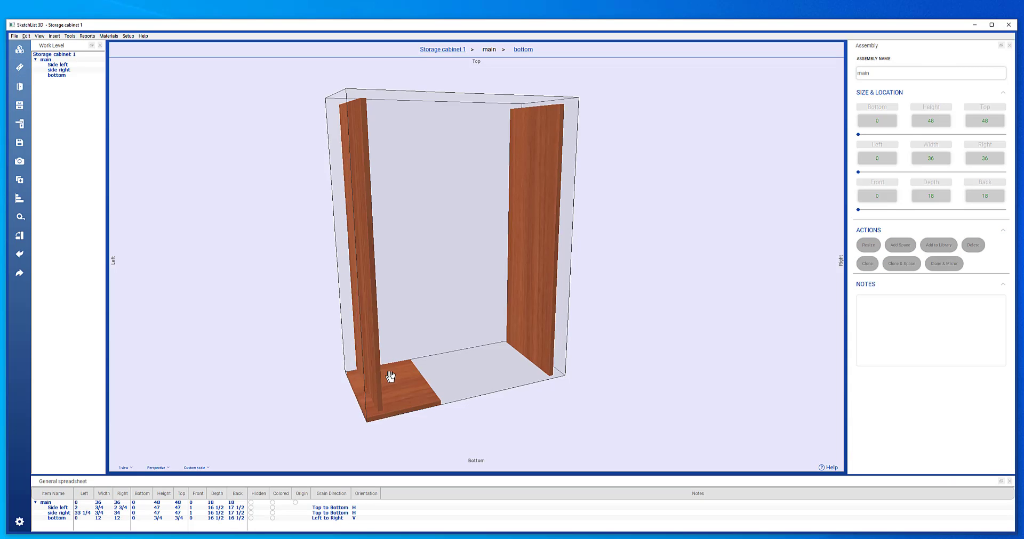
pyautogui.moveTo(390, 377)
pyautogui.mouseDown()
pyautogui.moveTo(418, 382)
pyautogui.moveTo(390, 368)
pyautogui.mouseUp()
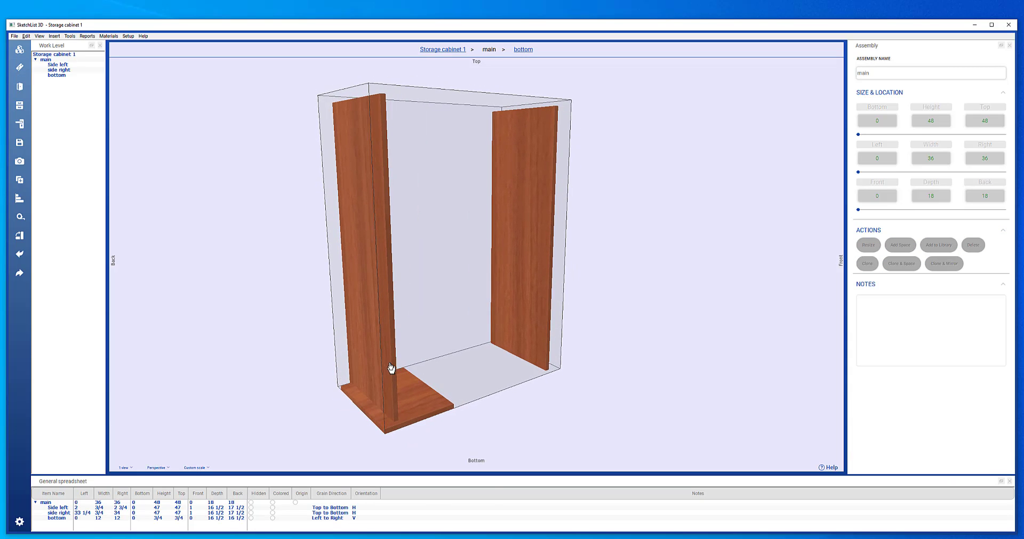
pyautogui.click(385, 364)
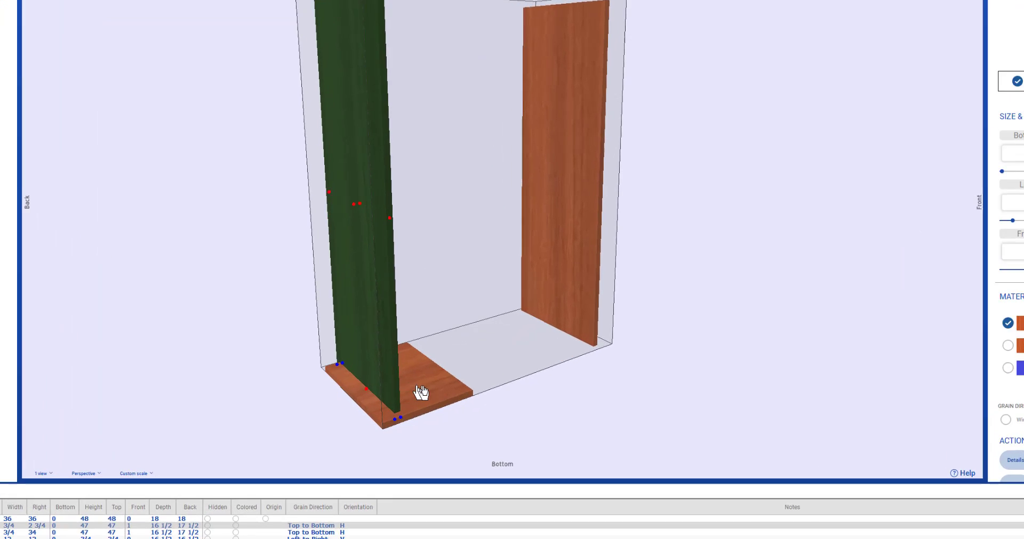
pyautogui.click(417, 404)
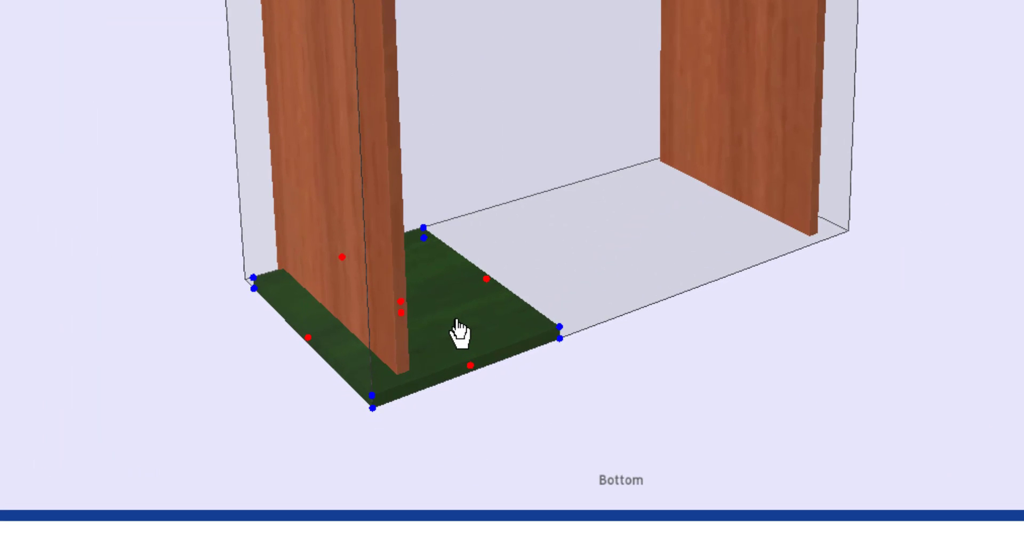
pyautogui.click(373, 303)
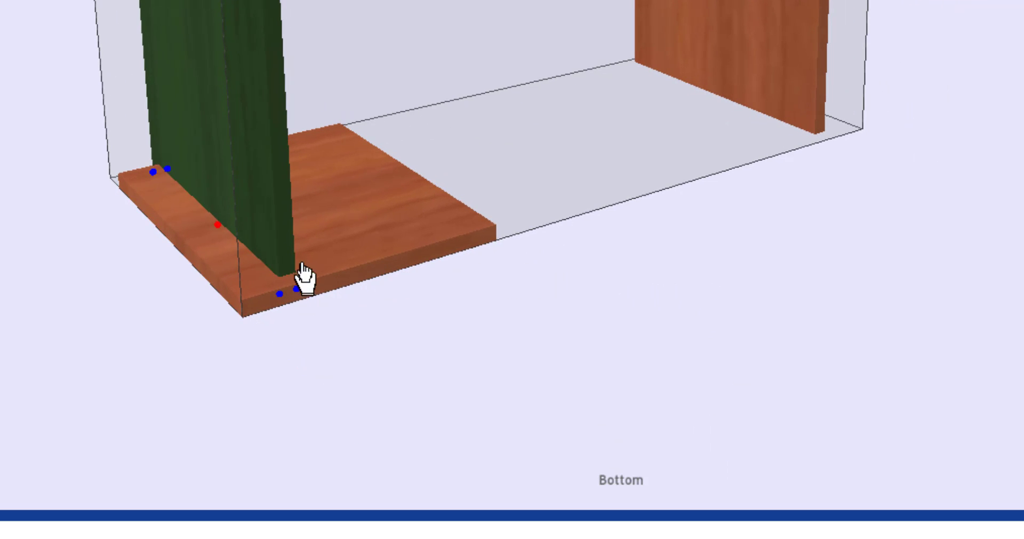
pyautogui.click(344, 365)
pyautogui.click(270, 215)
pyautogui.click(296, 292)
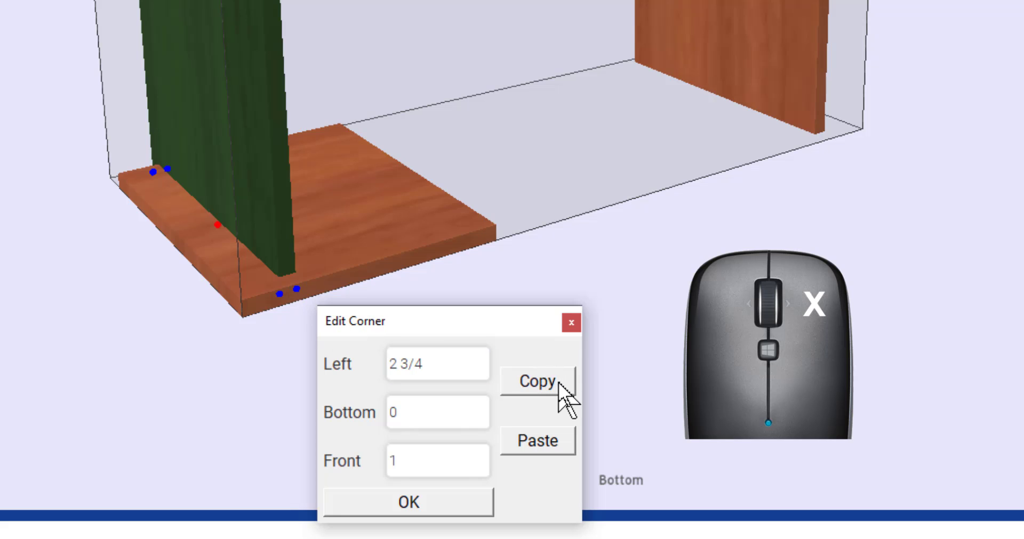
pyautogui.click(544, 373)
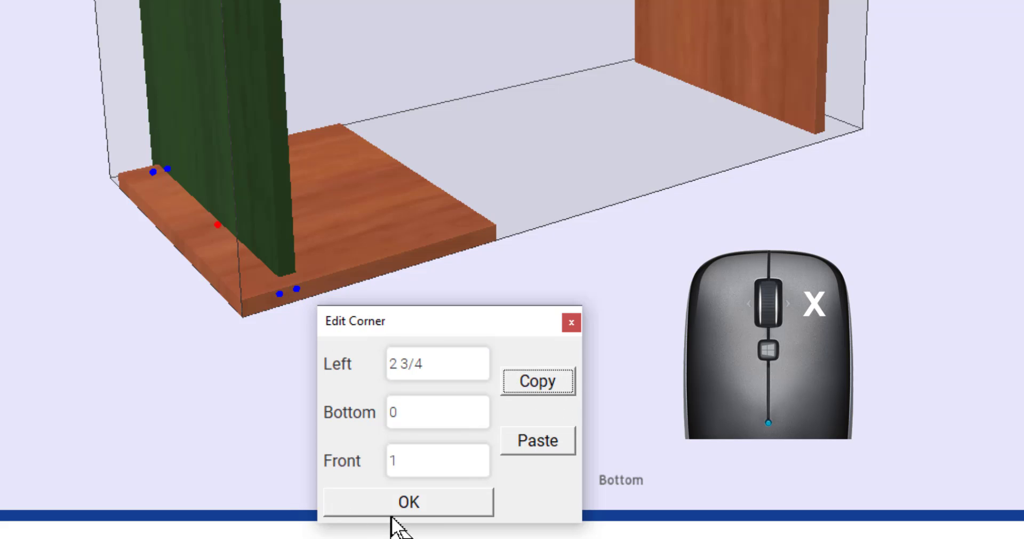
pyautogui.click(403, 501)
# Step: Paste the copied coordinates onto the bottom board's bottom front left corner, placing it at Left 2 3/4, Bottom 0 and Front 1
pyautogui.click(247, 257)
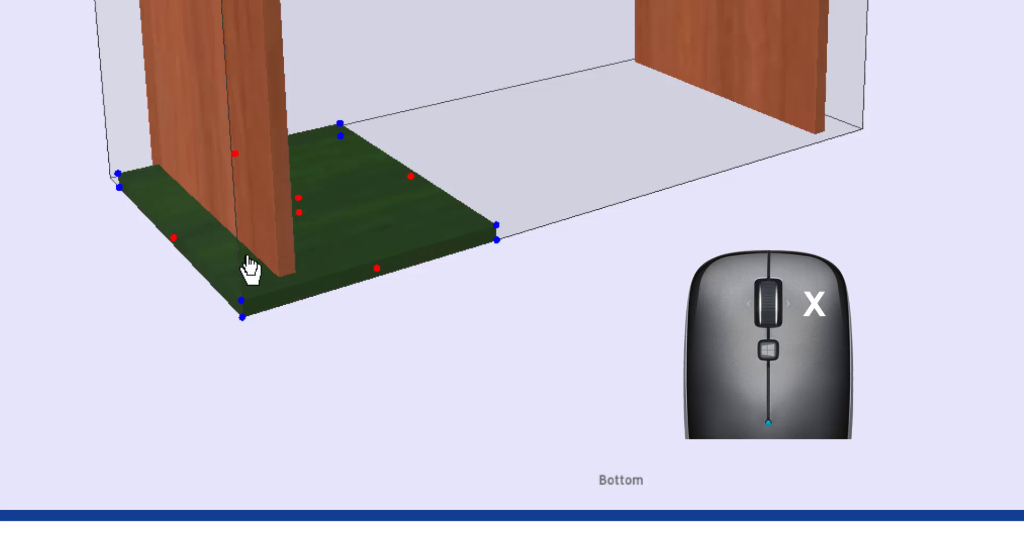
pyautogui.click(243, 319)
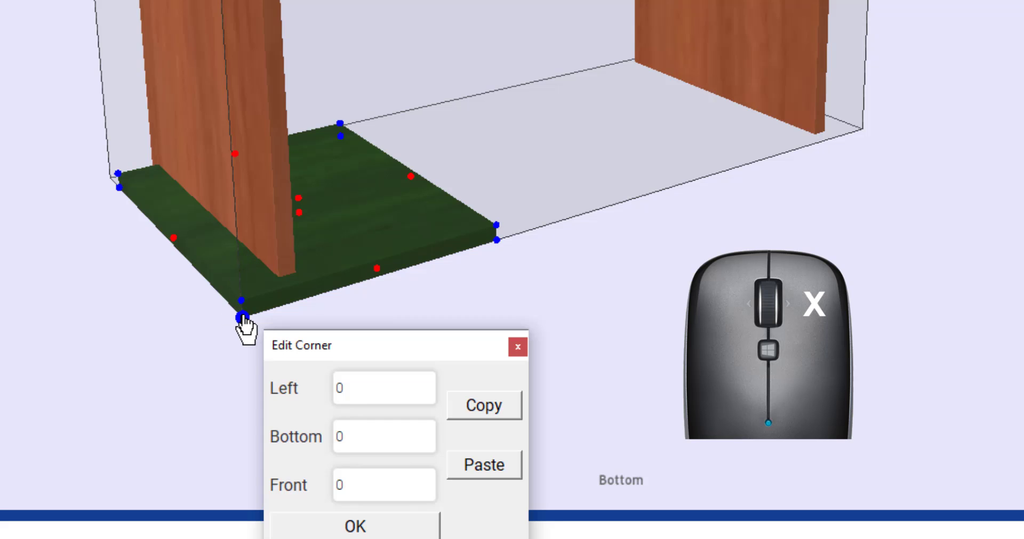
pyautogui.click(477, 465)
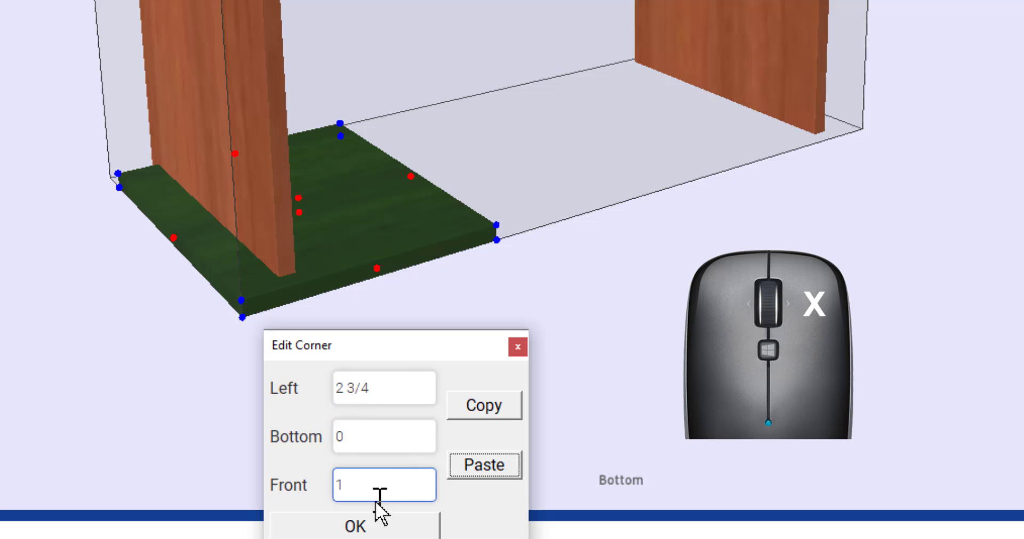
pyautogui.click(382, 526)
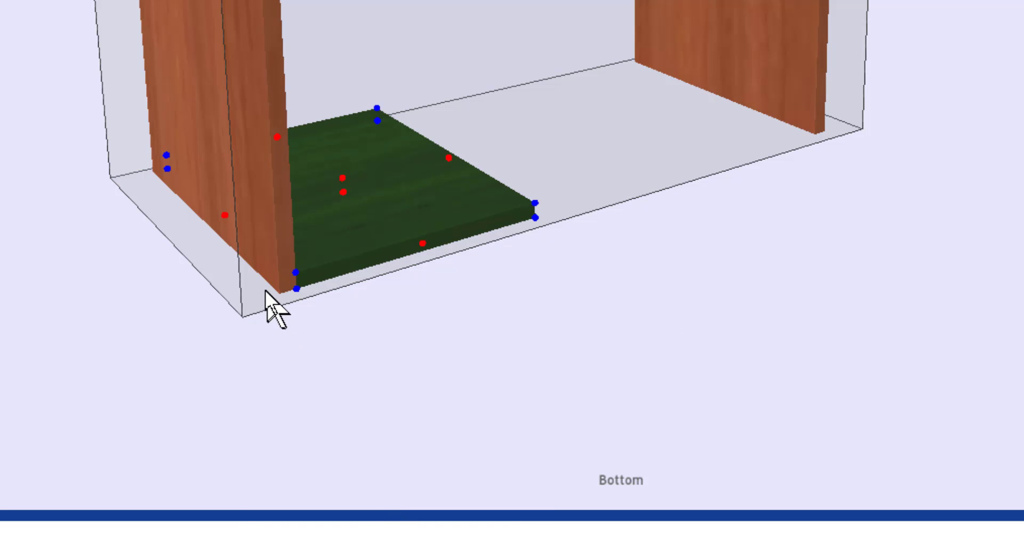
# Step: Stretch the bottom board's right edge to the inner face of the side right board
pyautogui.moveTo(264, 291)
pyautogui.mouseDown()
pyautogui.moveTo(184, 308)
pyautogui.moveTo(220, 332)
pyautogui.mouseUp()
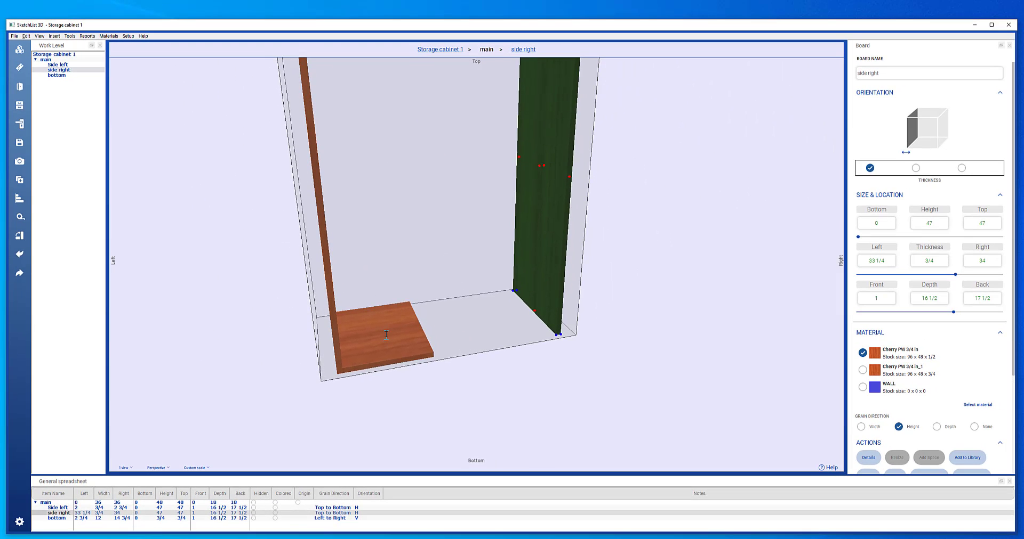
pyautogui.click(386, 333)
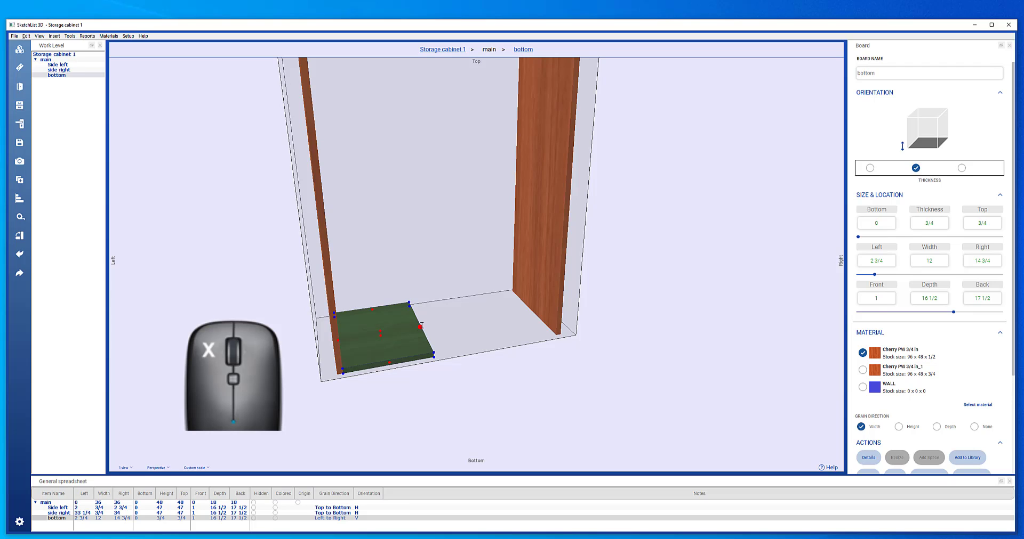
pyautogui.moveTo(421, 326); pyautogui.dragTo(516, 318)
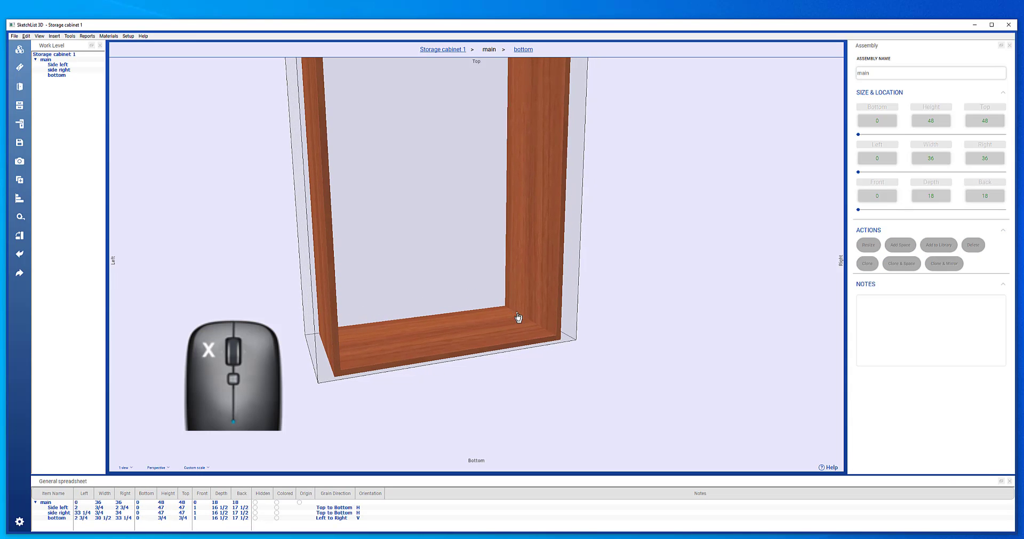
# Step: Start a new board named top in main, using Cherry PW 3/4 in with the grain direction set to Width
pyautogui.scroll(-6, 517, 317)
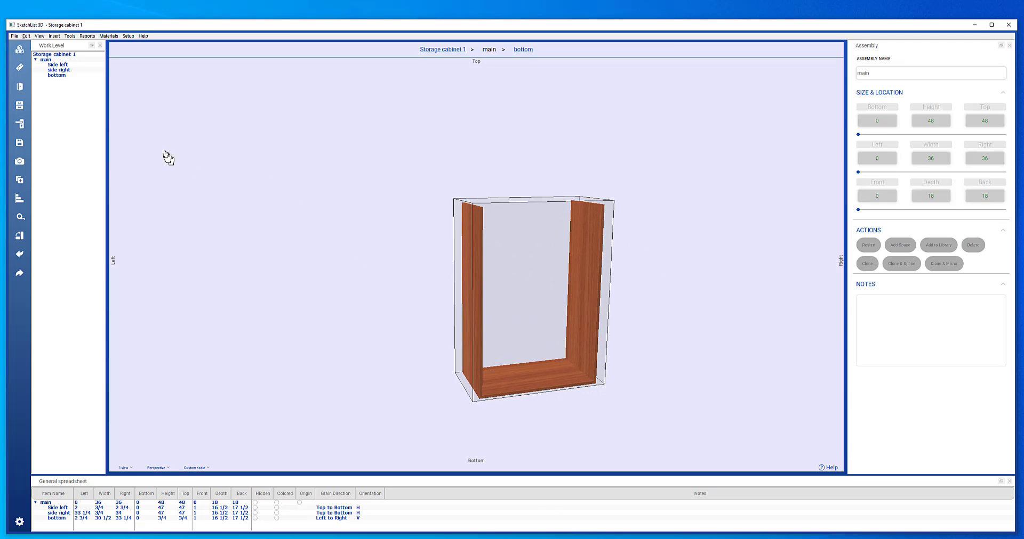
pyautogui.click(20, 68)
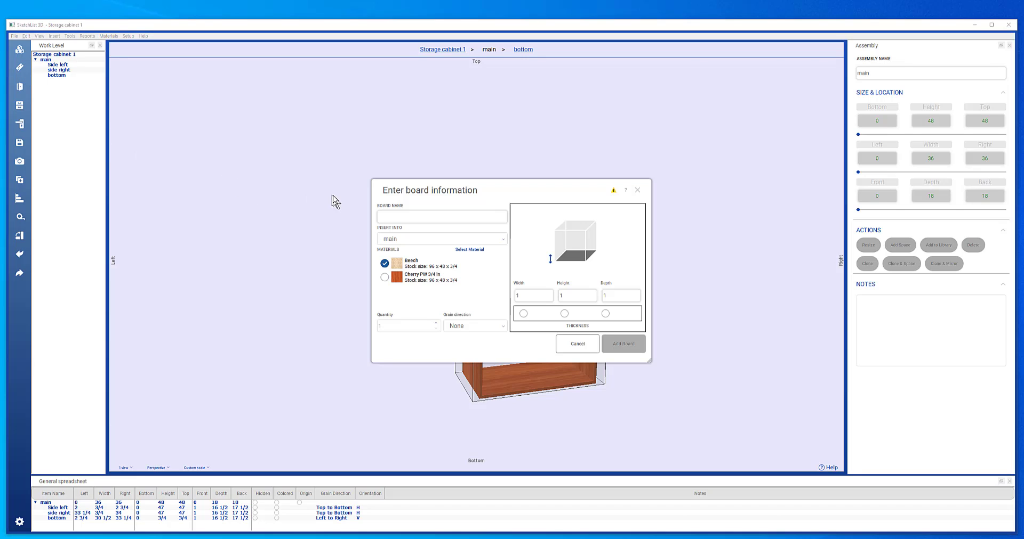
pyautogui.click(415, 217)
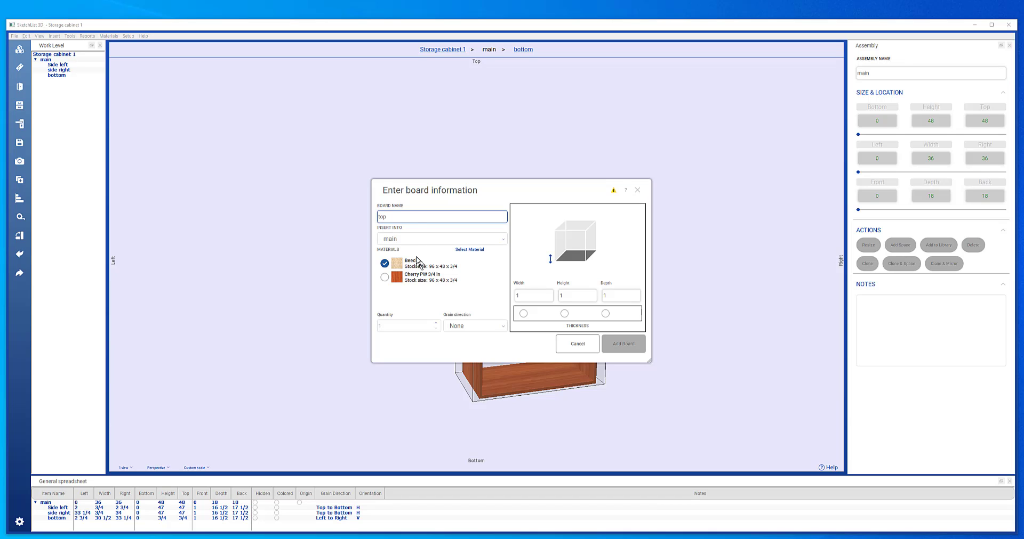
pyautogui.click(386, 277)
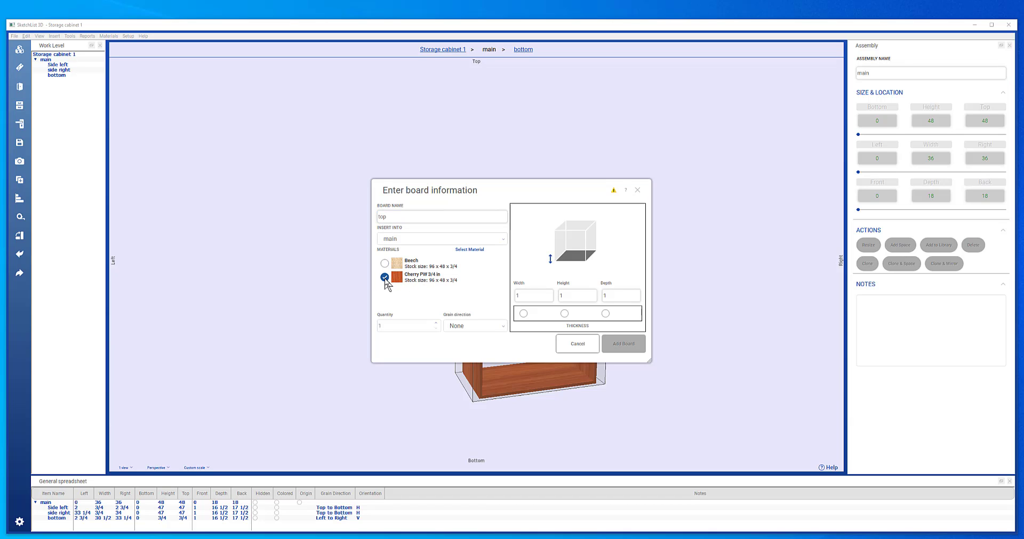
pyautogui.click(503, 327)
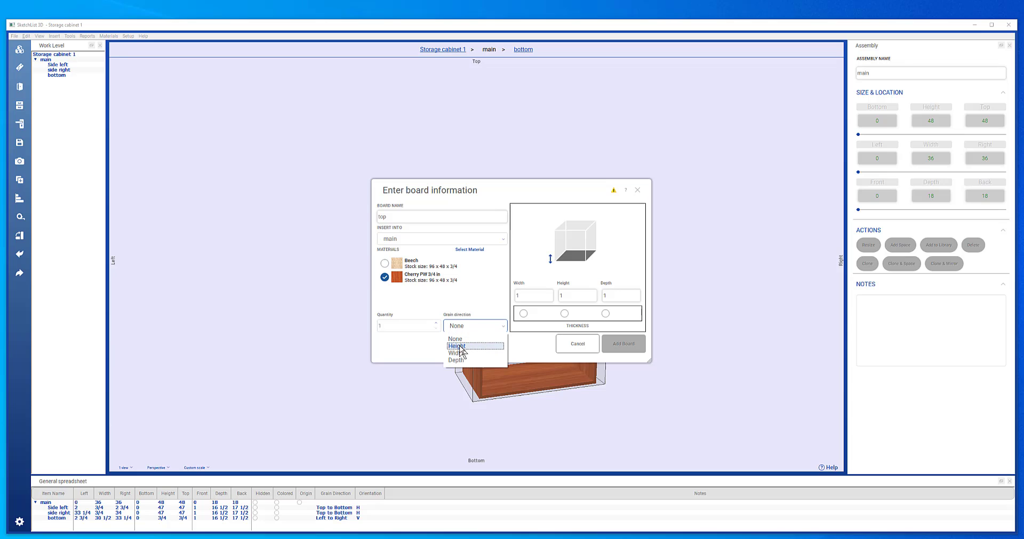
pyautogui.click(464, 353)
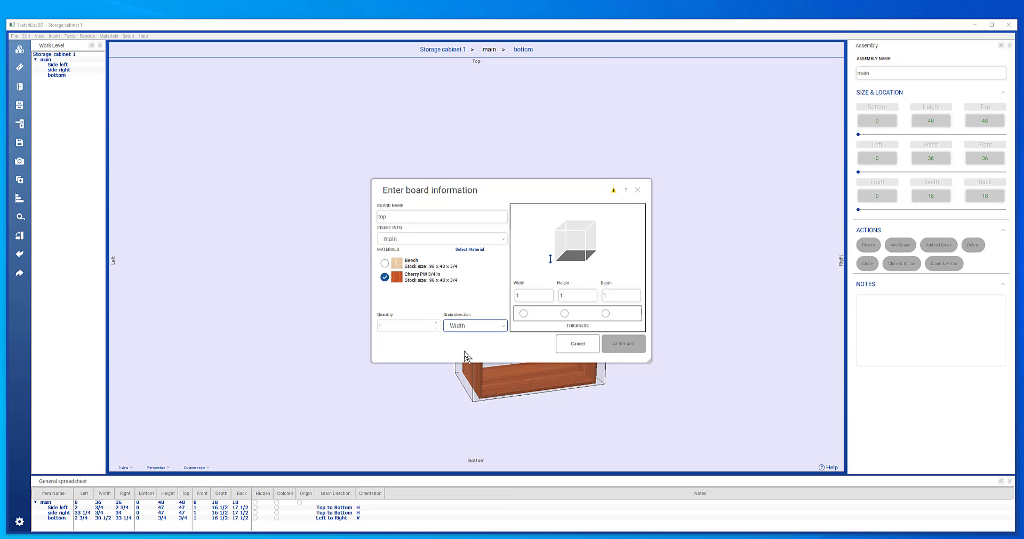
# Step: Size the top board 36 wide, 3/4 high and 16 1/2 deep with height as its thickness, and add it
pyautogui.click(583, 296)
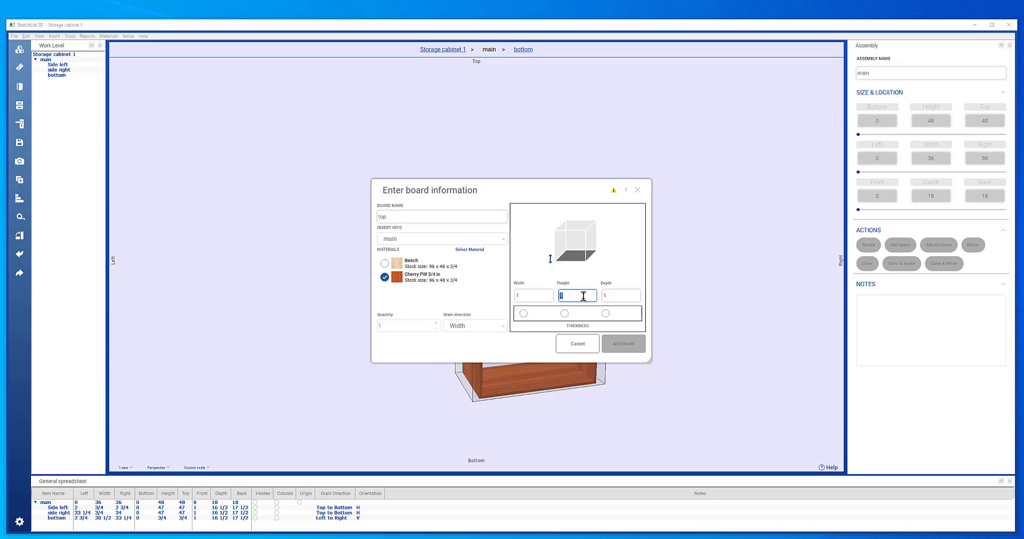
pyautogui.press('BackSpace')
pyautogui.click(566, 314)
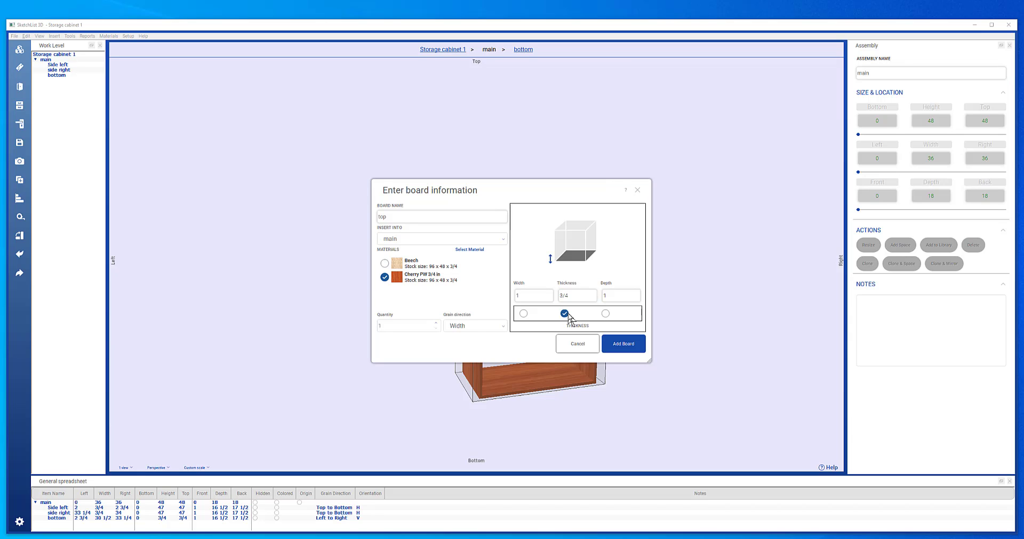
pyautogui.press('Tab')
pyautogui.write('36')
pyautogui.click(612, 294)
pyautogui.write('1')
pyautogui.click(631, 349)
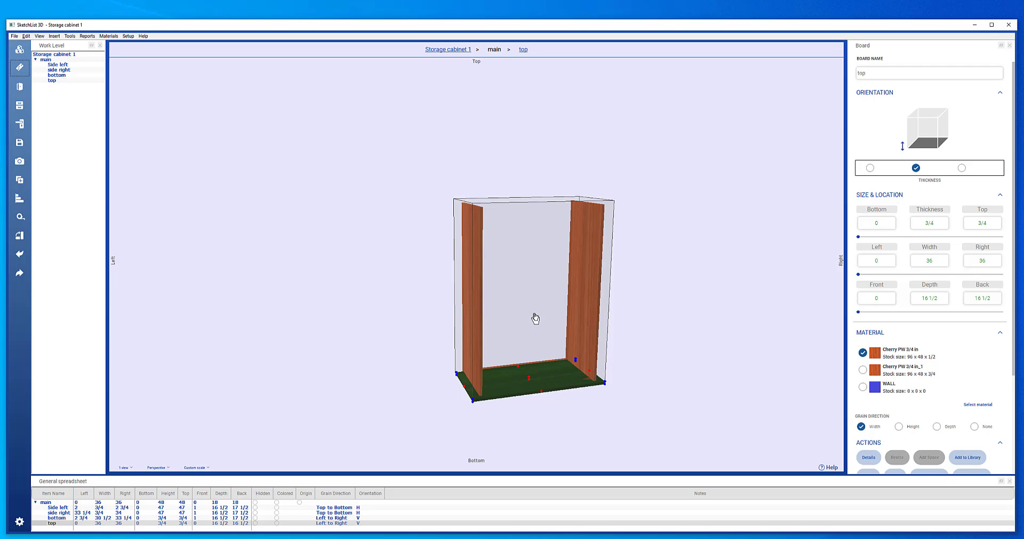
# Step: Raise the top board onto the sides by setting its bottom front left corner to Bottom 47
pyautogui.click(602, 276)
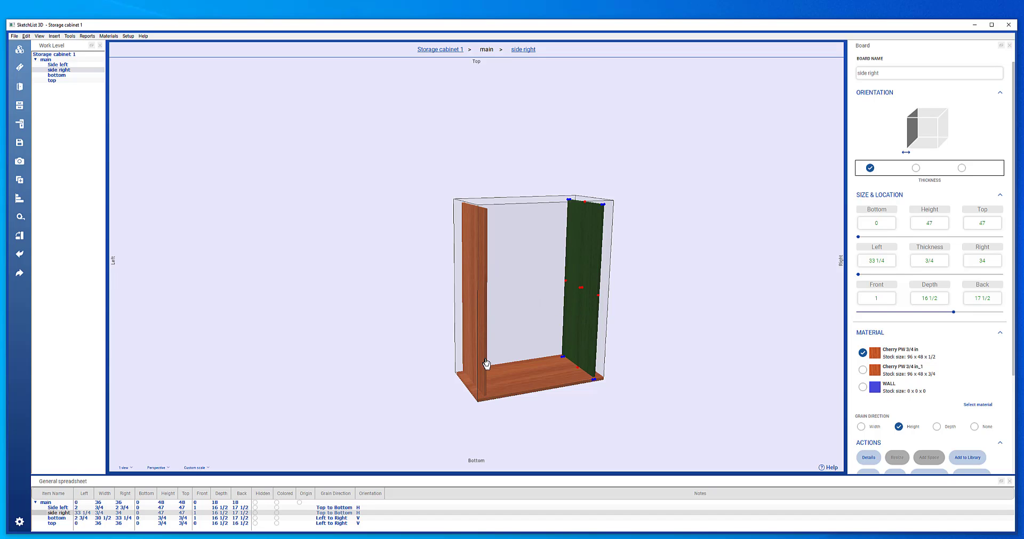
pyautogui.click(527, 384)
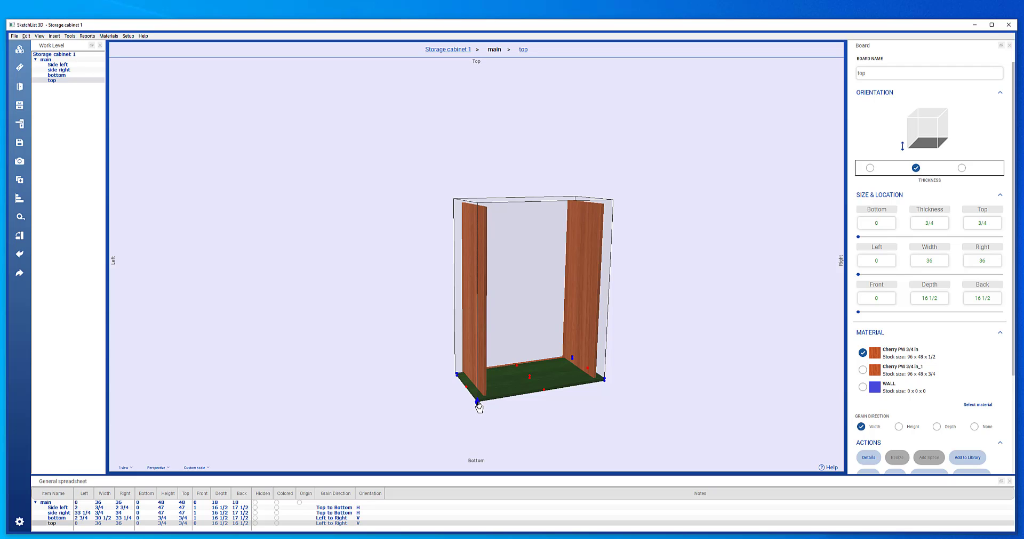
pyautogui.scroll(3, 544, 392)
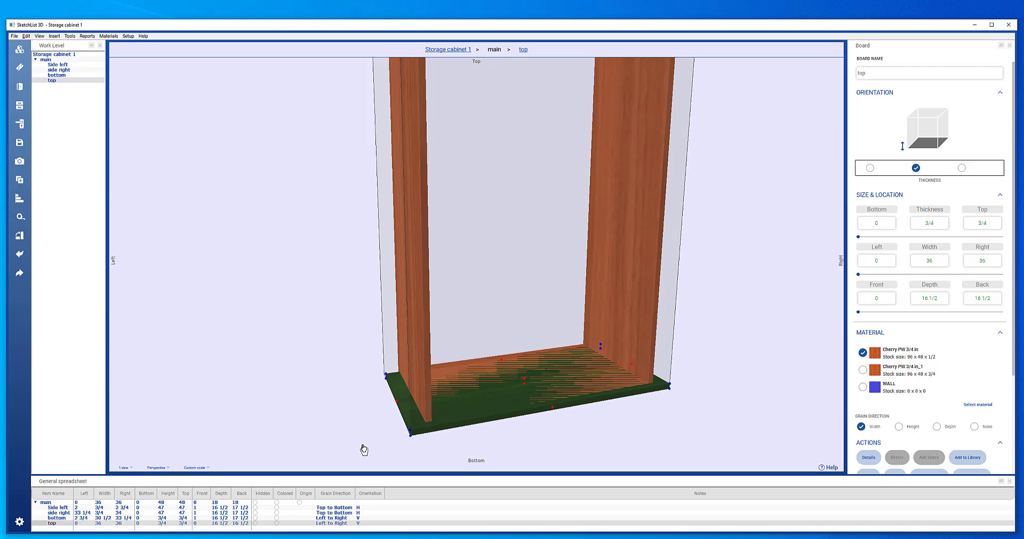
pyautogui.moveTo(425, 441); pyautogui.dragTo(449, 433)
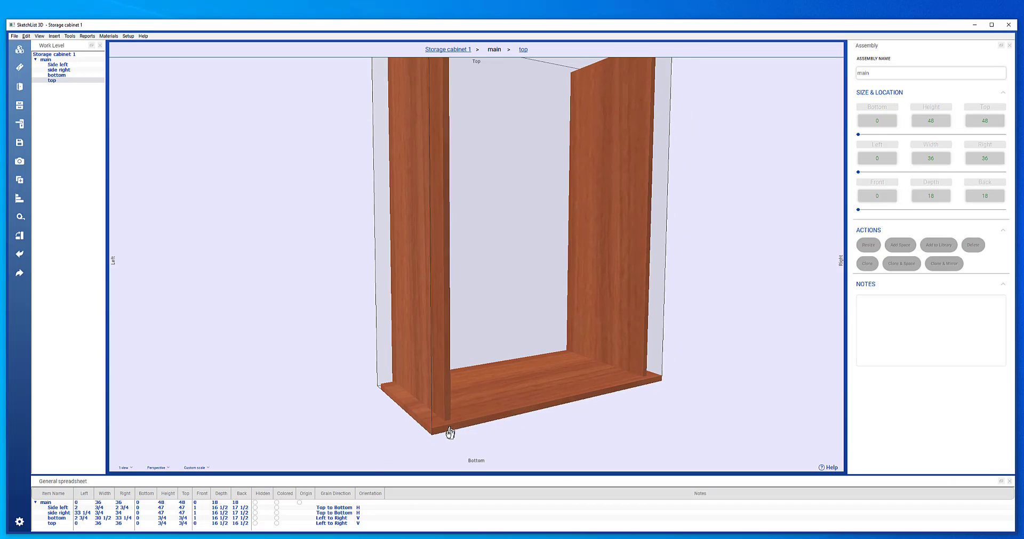
pyautogui.click(445, 432)
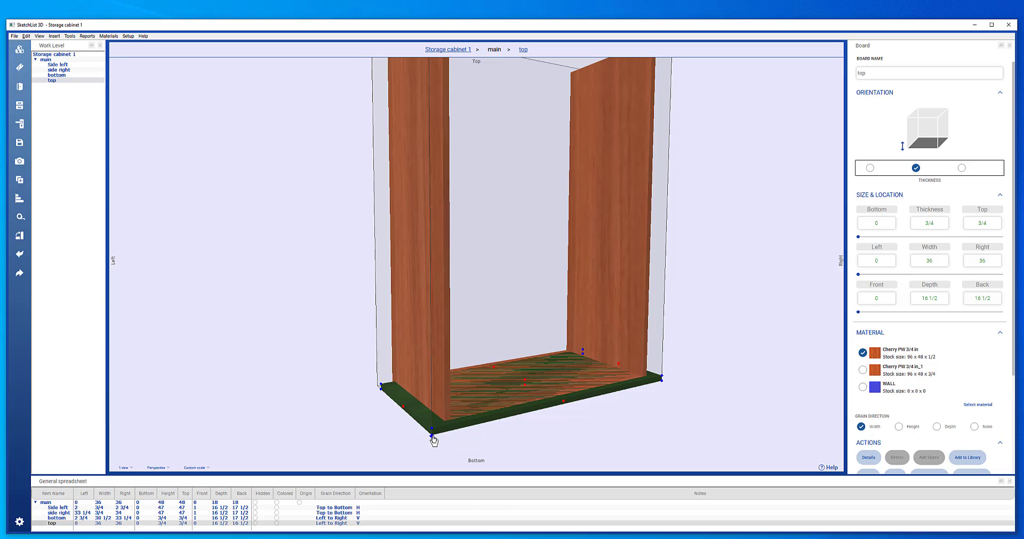
pyautogui.rightClick(432, 437)
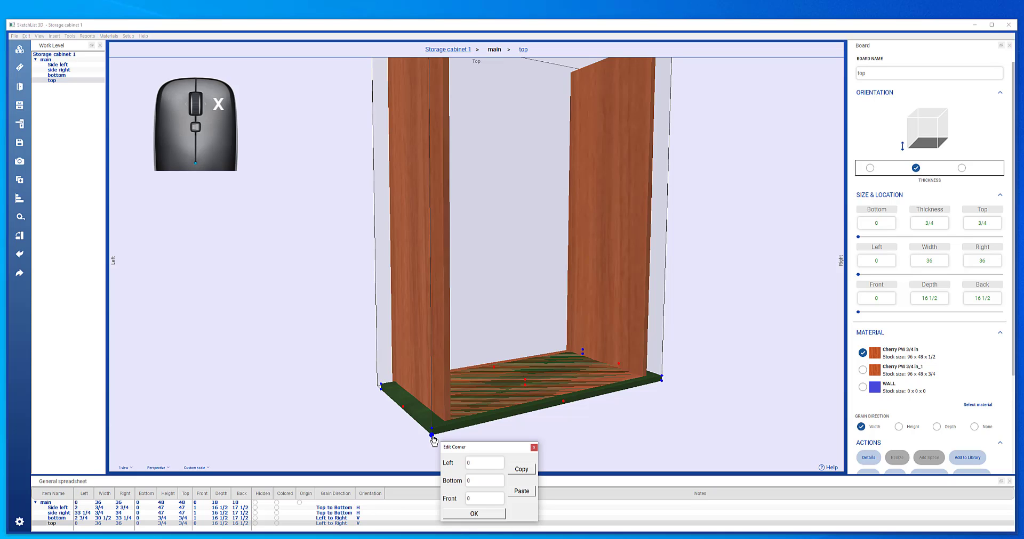
pyautogui.click(479, 482)
pyautogui.write('47')
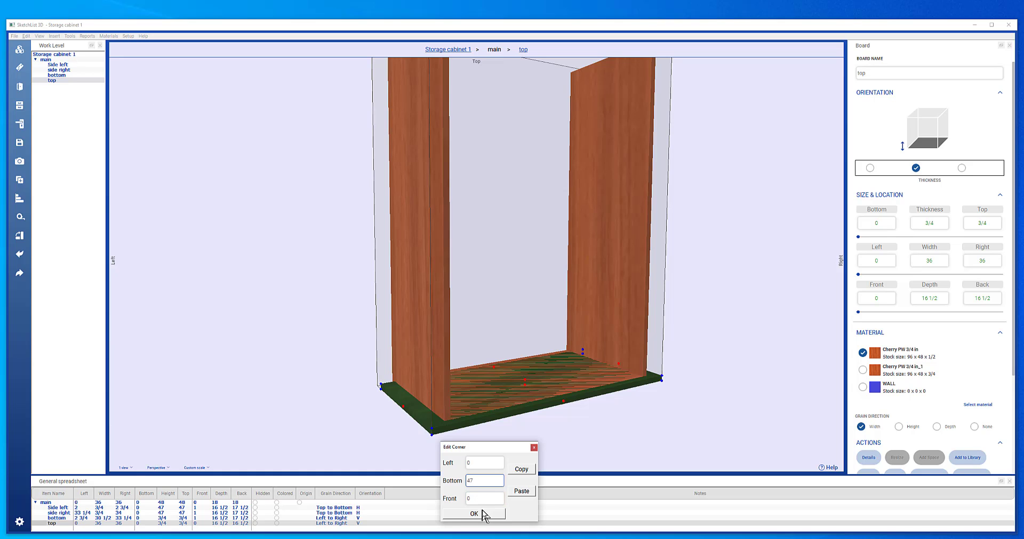
pyautogui.click(483, 513)
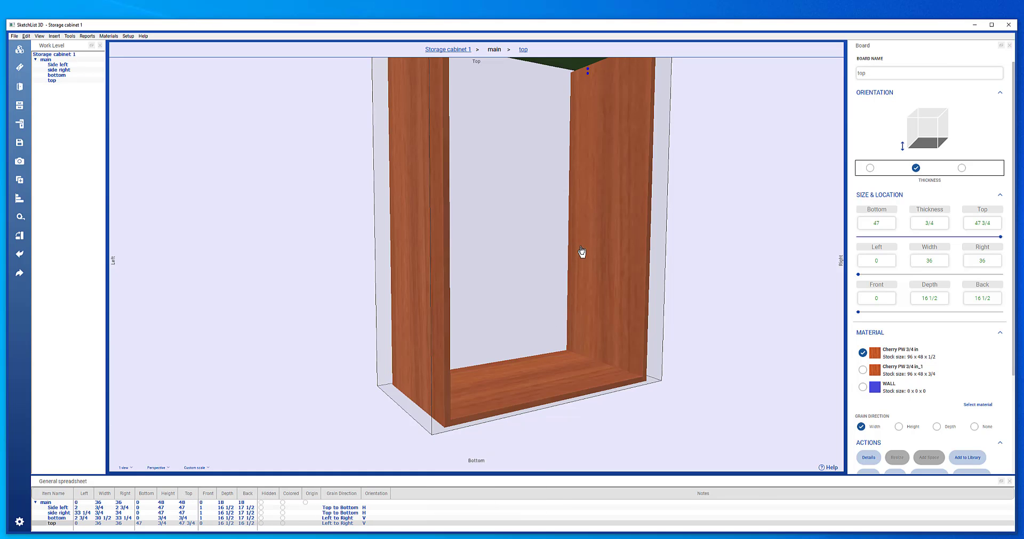
# Step: Set the Front value of the top board's bottom front left corner to 1
pyautogui.scroll(-2, 571, 272)
pyautogui.moveTo(557, 277)
pyautogui.mouseDown()
pyautogui.moveTo(560, 299)
pyautogui.moveTo(587, 334)
pyautogui.moveTo(620, 352)
pyautogui.moveTo(484, 293)
pyautogui.moveTo(551, 331)
pyautogui.moveTo(548, 278)
pyautogui.mouseUp()
pyautogui.click(534, 170)
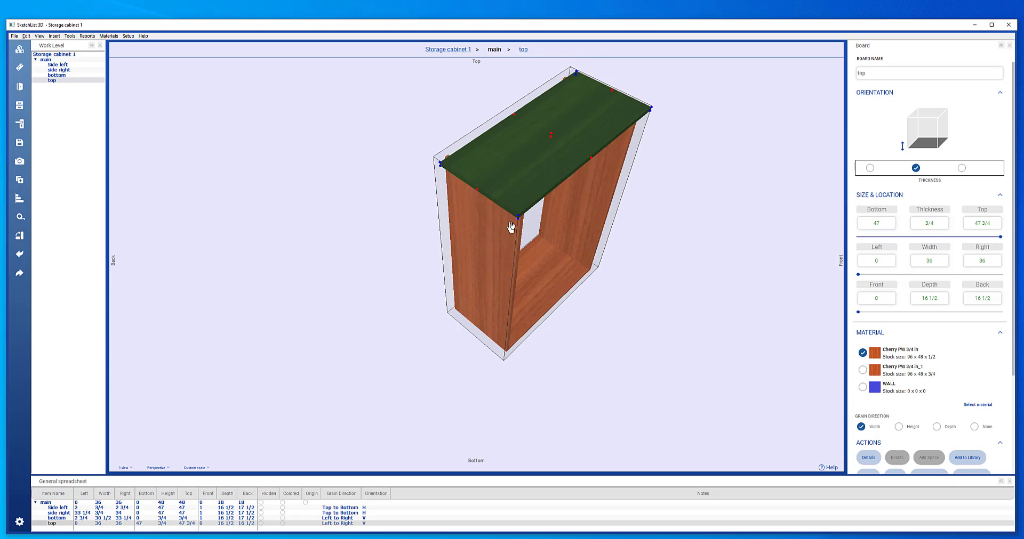
pyautogui.doubleClick(517, 219)
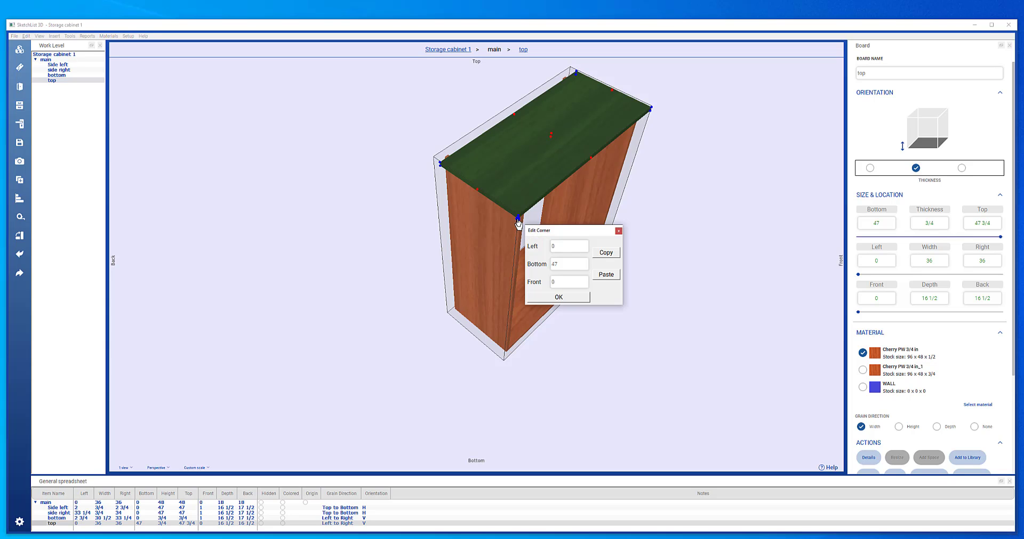
pyautogui.click(567, 281)
pyautogui.write('1')
pyautogui.click(558, 297)
pyautogui.click(537, 271)
pyautogui.moveTo(485, 205); pyautogui.dragTo(510, 242)
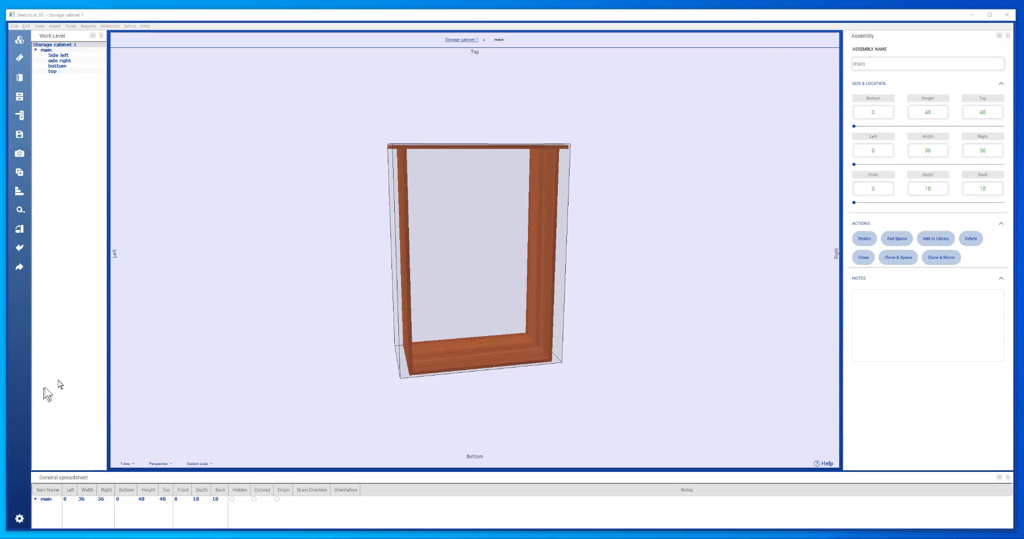
# Step: Start a new board named back in main, using Cherry PW 1/2 in with the grain direction set to Height
pyautogui.moveTo(416, 305); pyautogui.dragTo(335, 288)
pyautogui.click(480, 285)
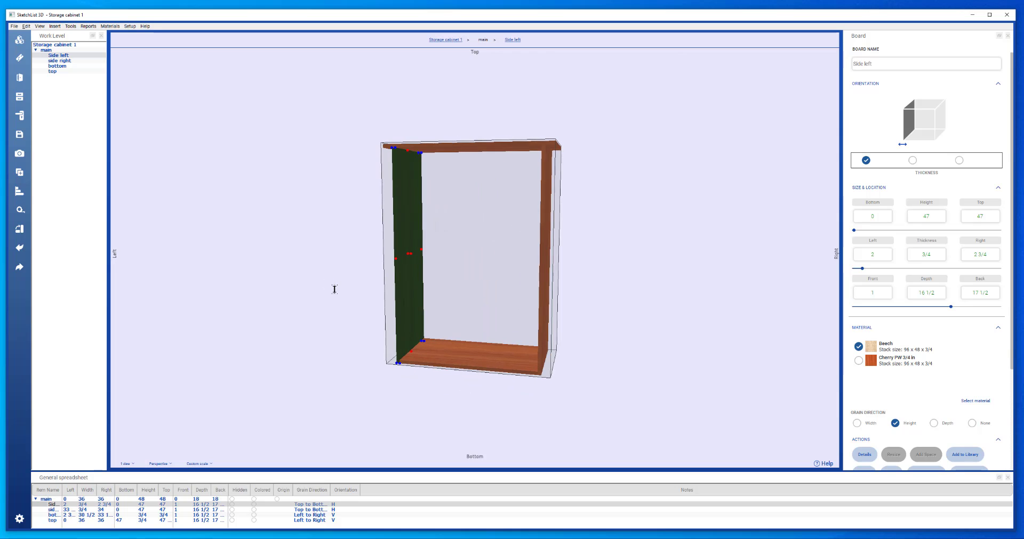
pyautogui.click(20, 60)
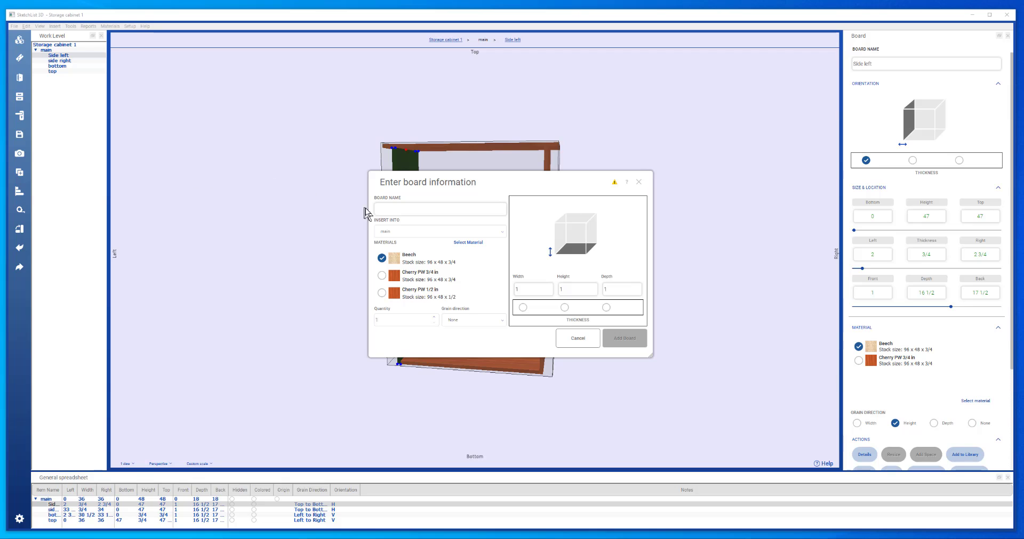
pyautogui.click(395, 210)
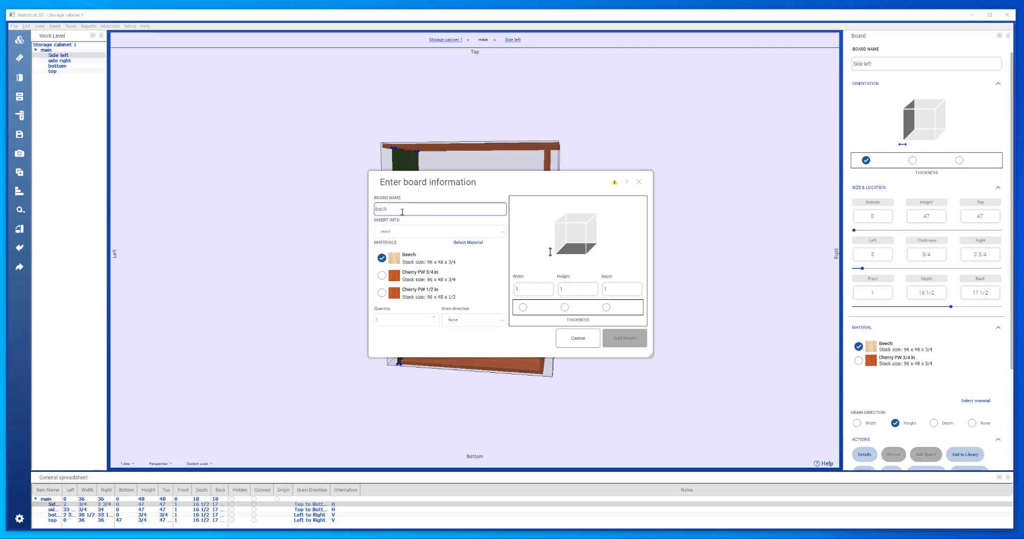
pyautogui.click(382, 293)
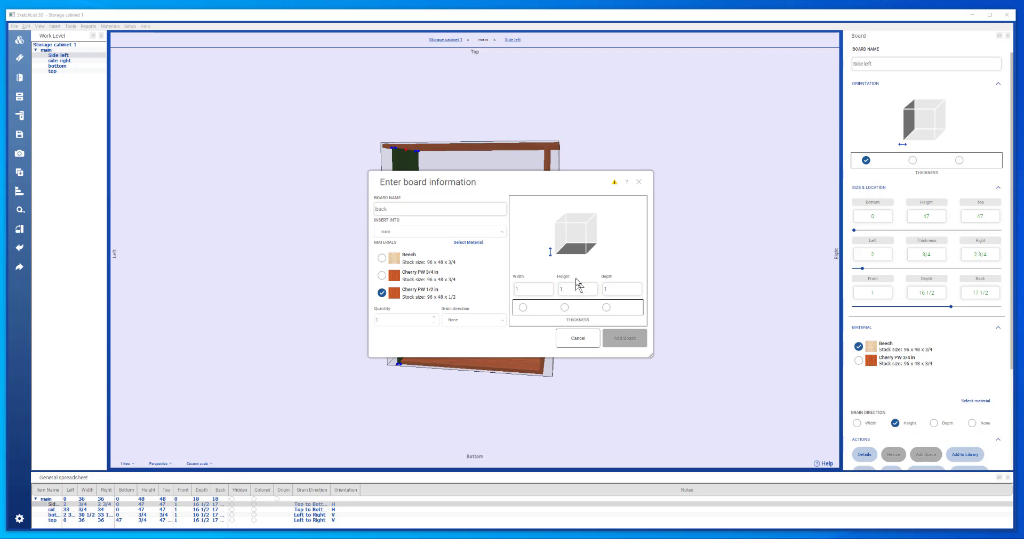
pyautogui.click(502, 321)
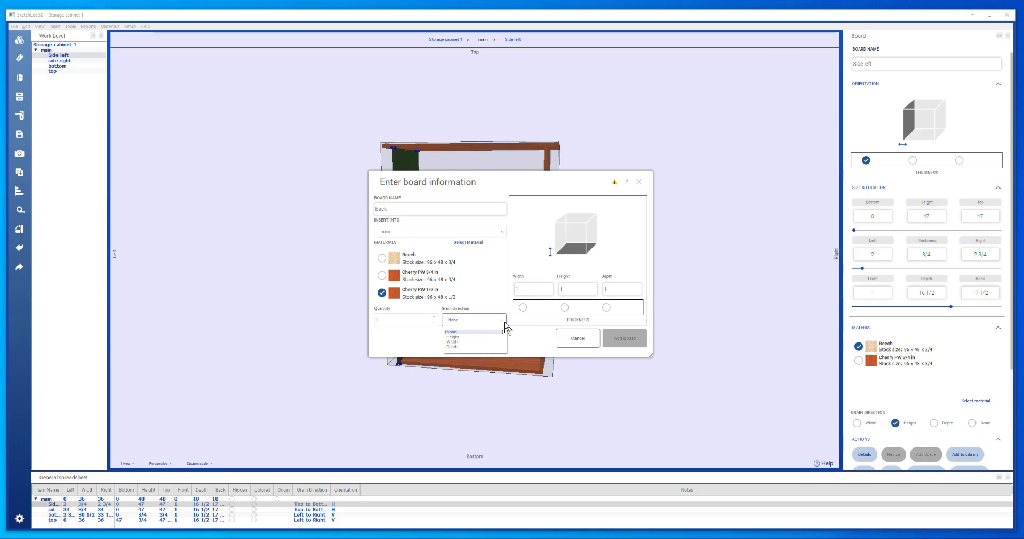
pyautogui.click(475, 337)
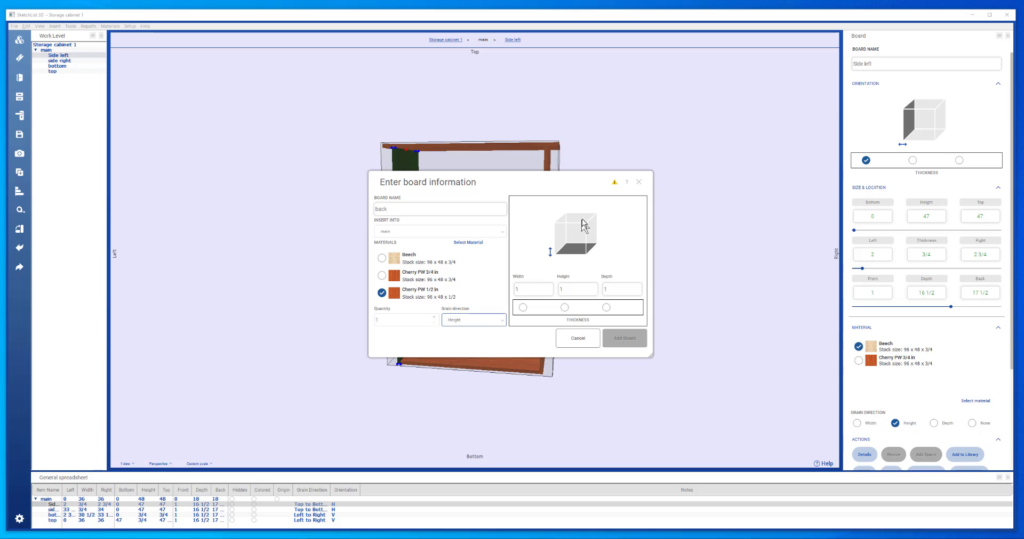
# Step: Size the back board 12 wide, 12 high and 1/2 deep with depth as its thickness, and add it
pyautogui.doubleClick(627, 289)
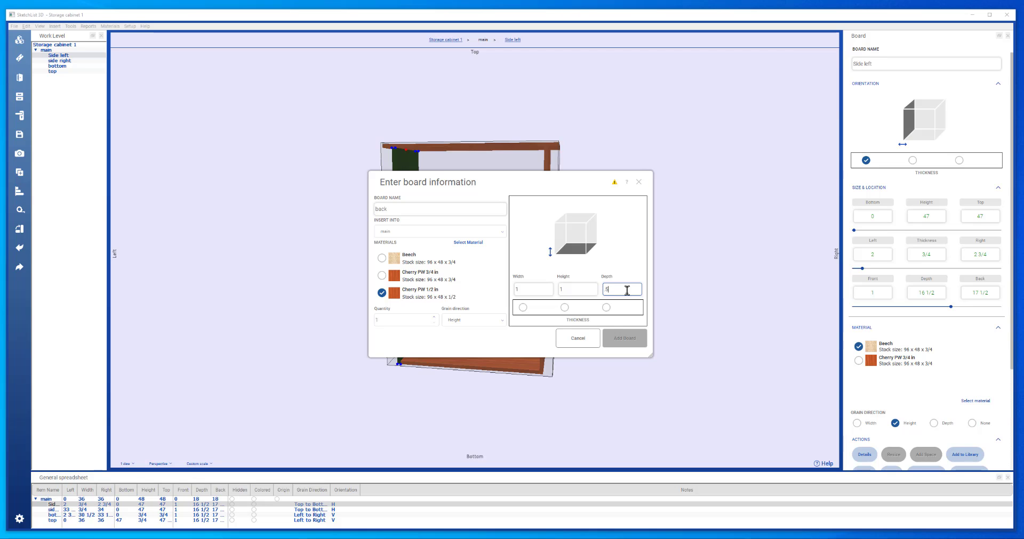
pyautogui.click(607, 308)
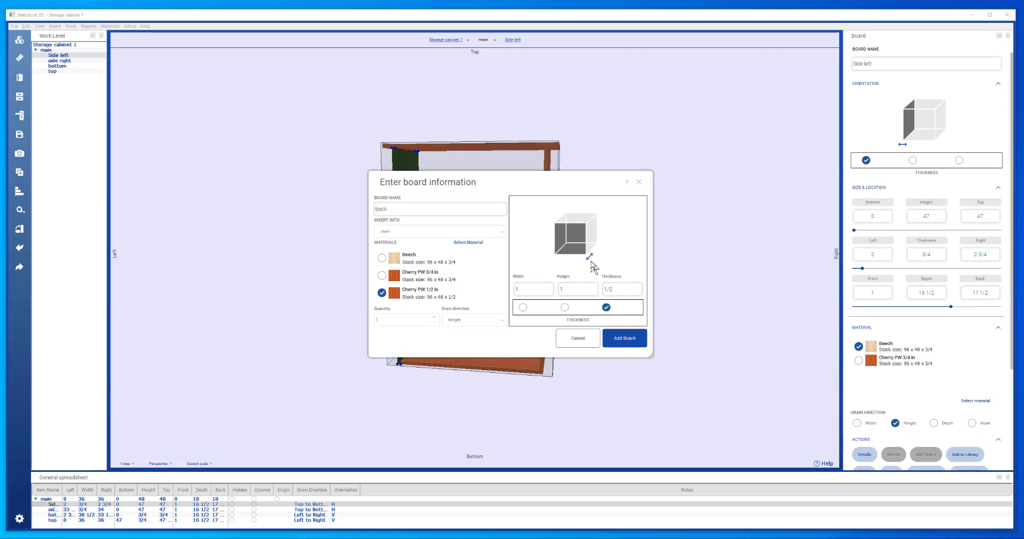
pyautogui.click(574, 293)
pyautogui.click(544, 289)
pyautogui.write('2')
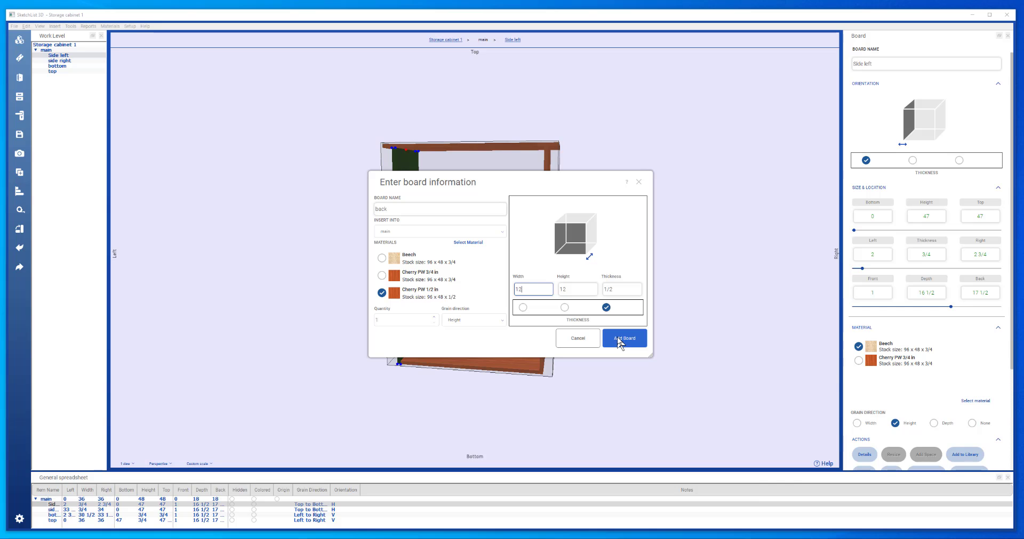
pyautogui.click(618, 341)
# Step: Copy the coordinates of the bottom board's upper back left corner
pyautogui.click(506, 349)
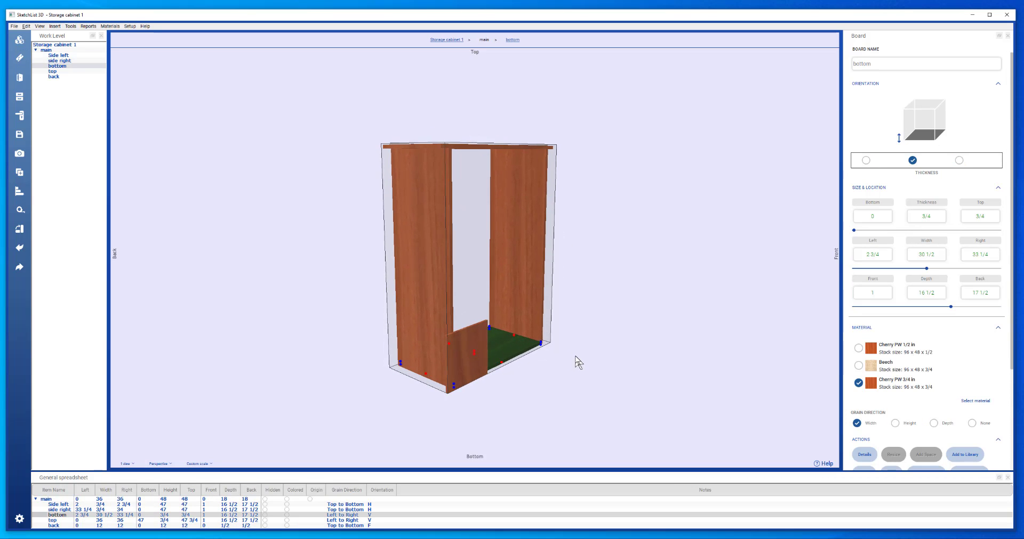
pyautogui.scroll(2, 528, 349)
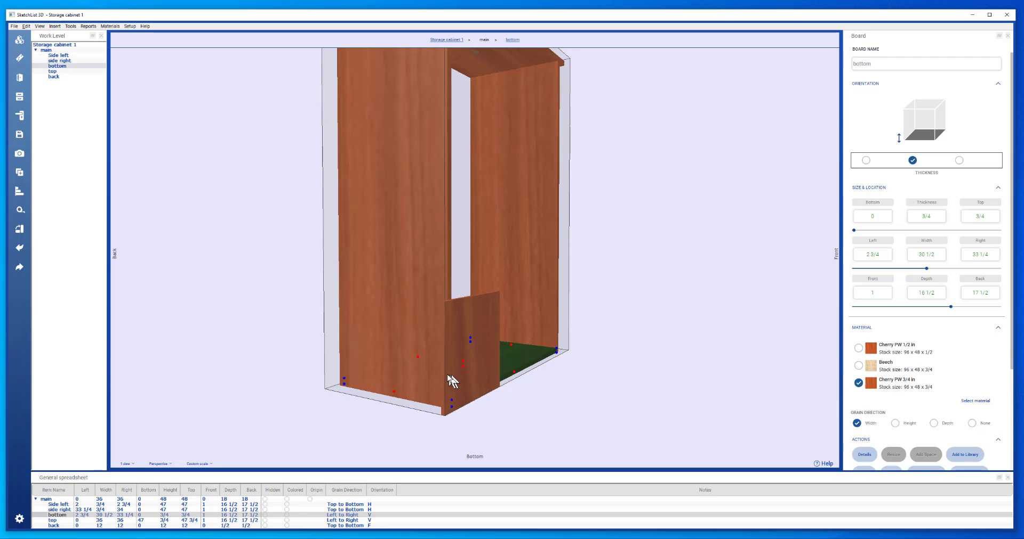
pyautogui.click(398, 376)
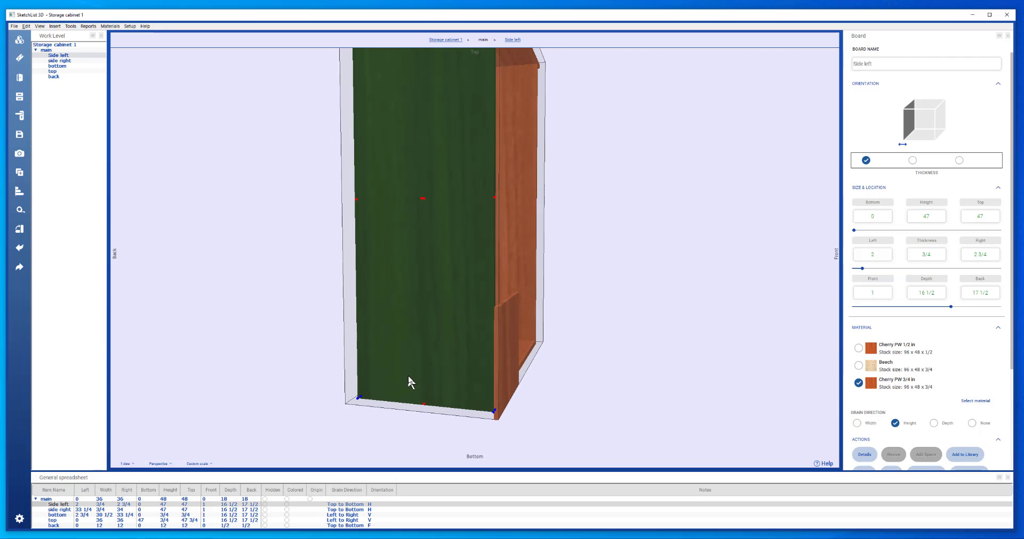
pyautogui.click(408, 376)
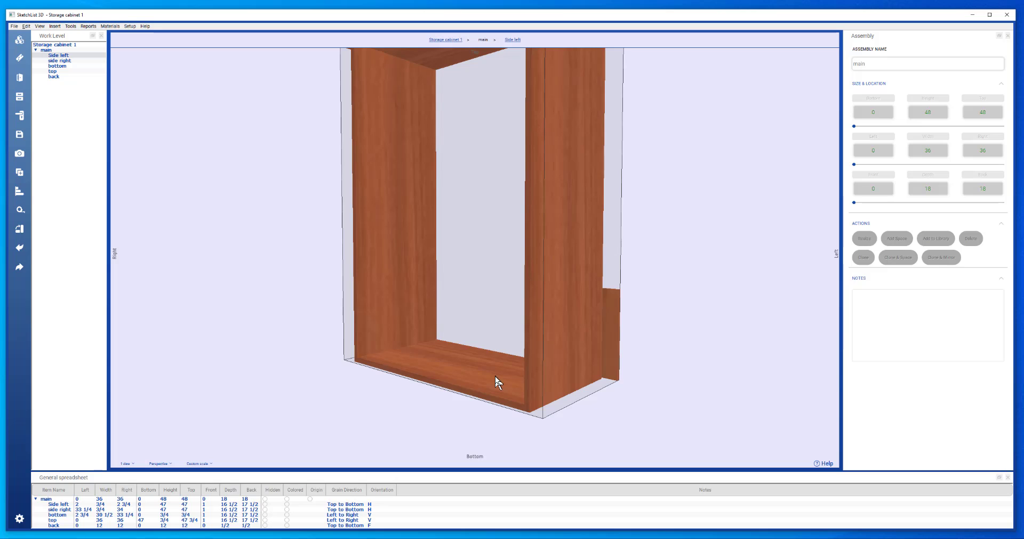
pyautogui.click(497, 381)
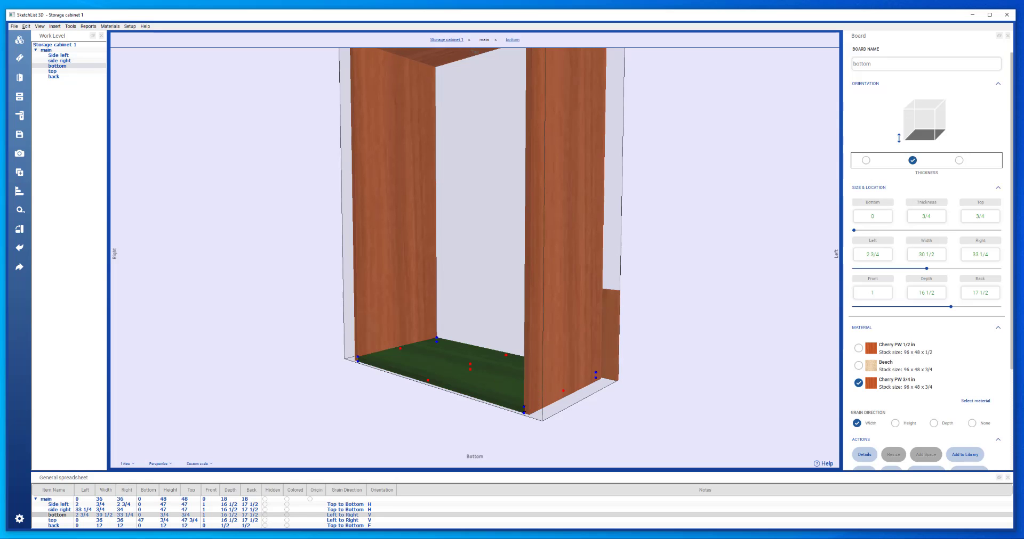
pyautogui.scroll(3, 517, 381)
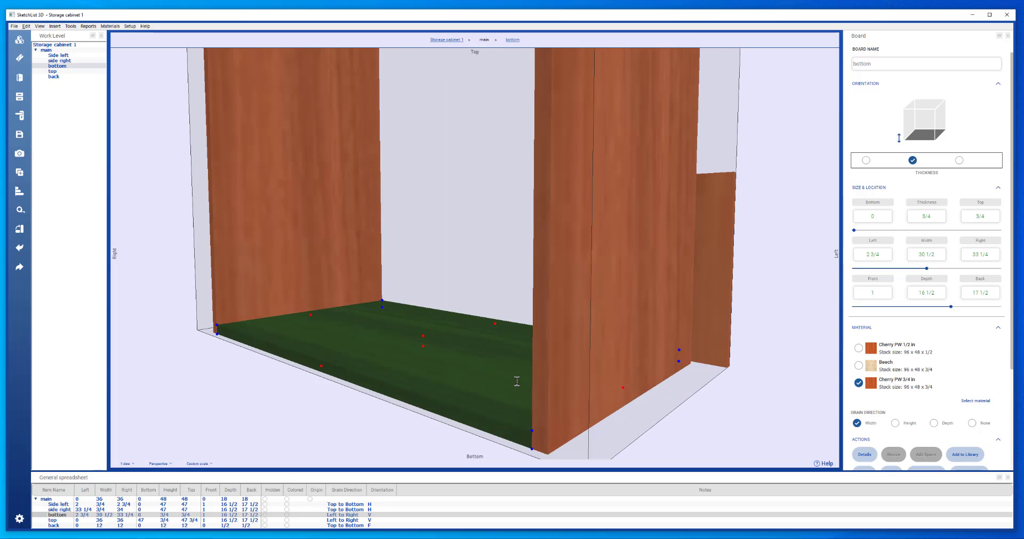
pyautogui.rightClick(530, 430)
pyautogui.click(594, 389)
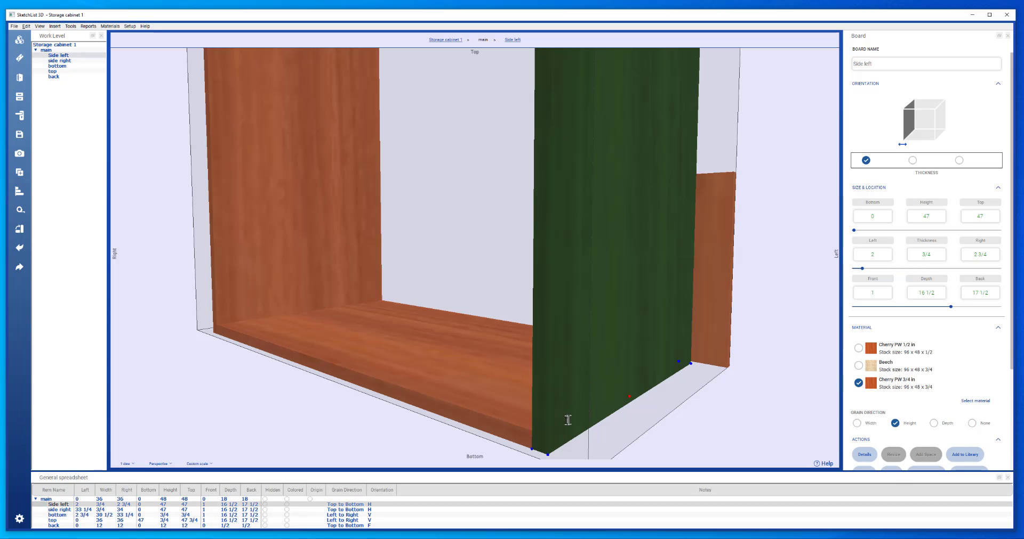
pyautogui.click(531, 432)
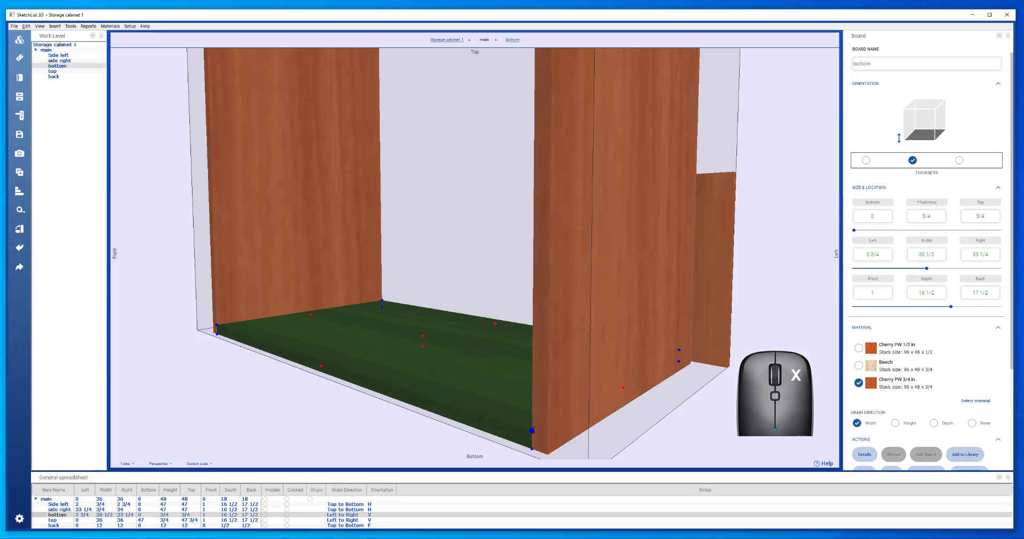
pyautogui.moveTo(531, 430); pyautogui.dragTo(523, 433, button='middle')
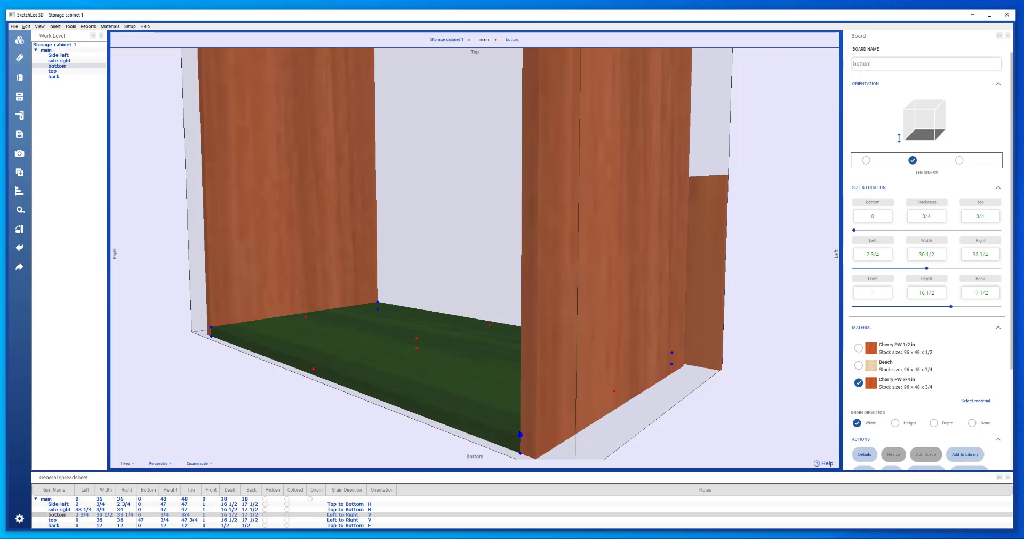
pyautogui.doubleClick(520, 435)
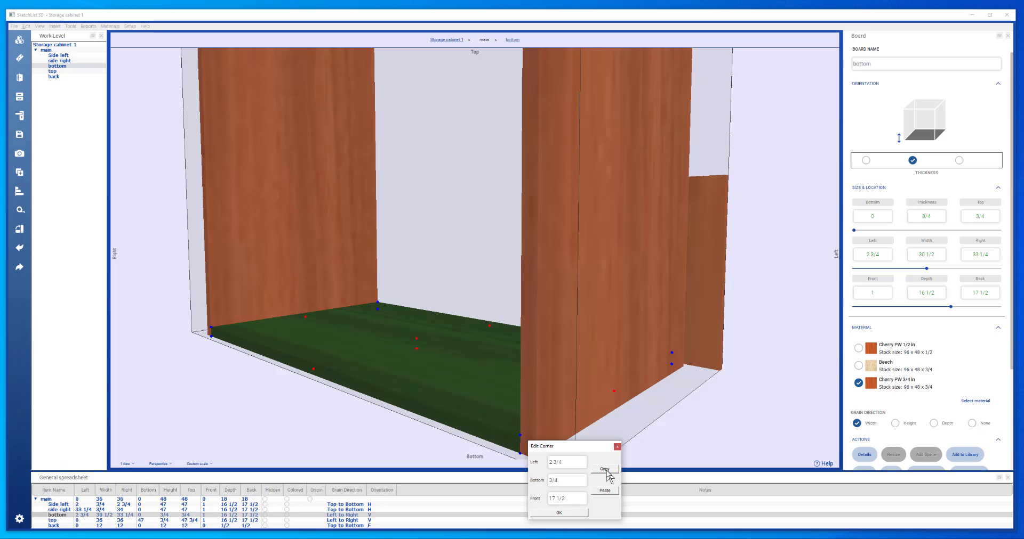
pyautogui.click(605, 469)
pyautogui.click(577, 513)
# Step: Paste the copied coordinates onto the back board's lower rear left corner to place it at Left 2 3/4, Bottom 3/4, Front 17 1/2
pyautogui.click(722, 376)
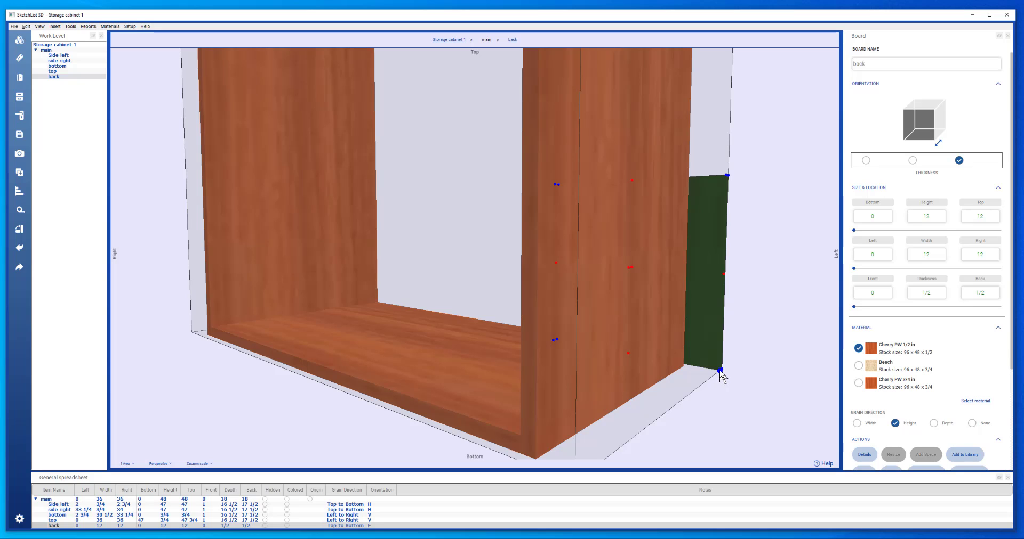
pyautogui.click(720, 371)
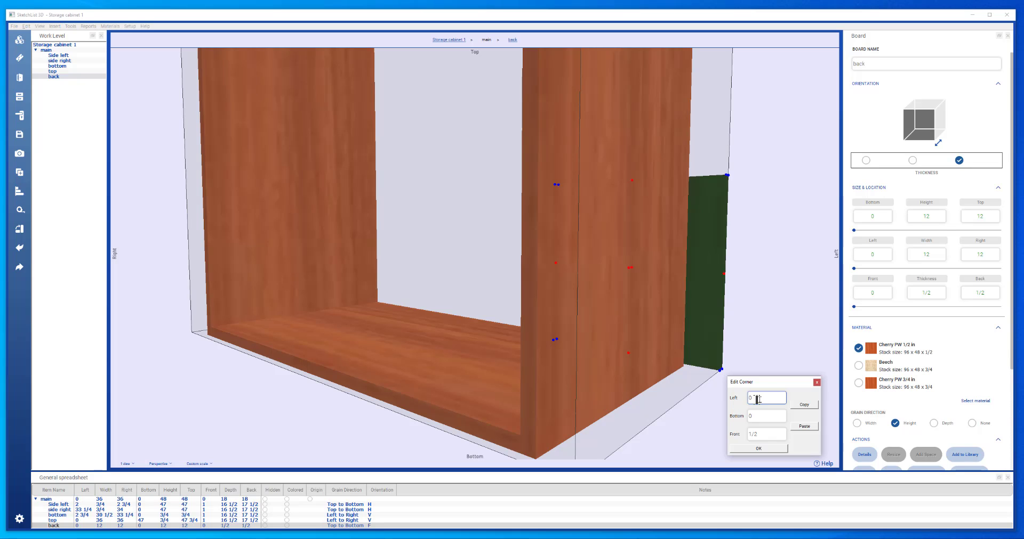
pyautogui.click(804, 426)
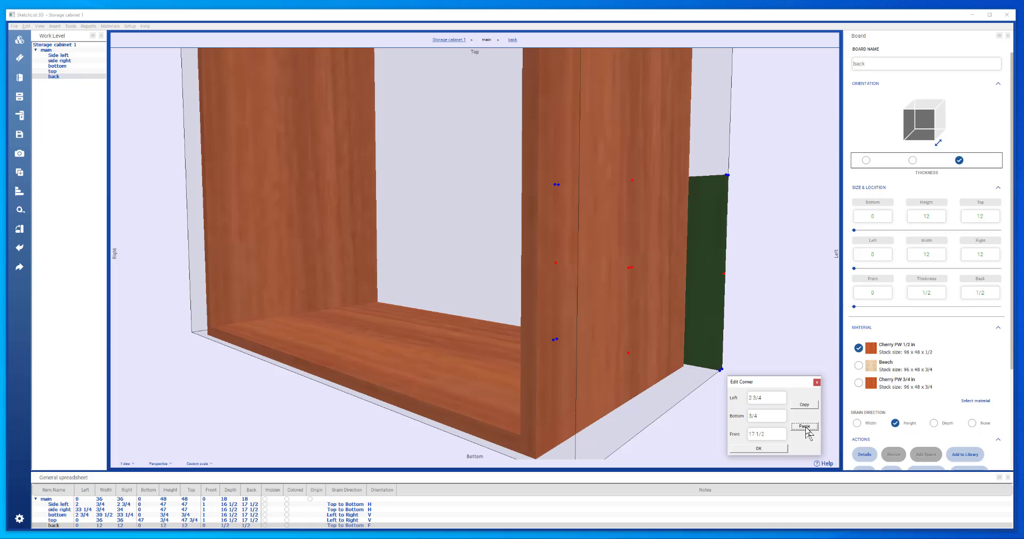
pyautogui.click(767, 449)
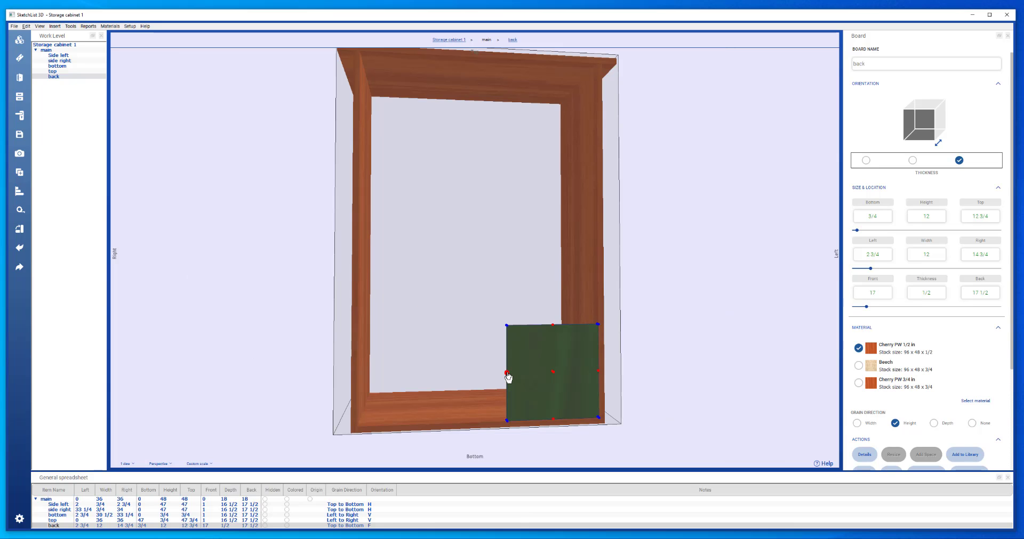
# Step: Stretch the back board across to the right side and up to the top board, making it 30 1/2 wide and 46 1/4 high
pyautogui.moveTo(507, 376); pyautogui.dragTo(357, 388)
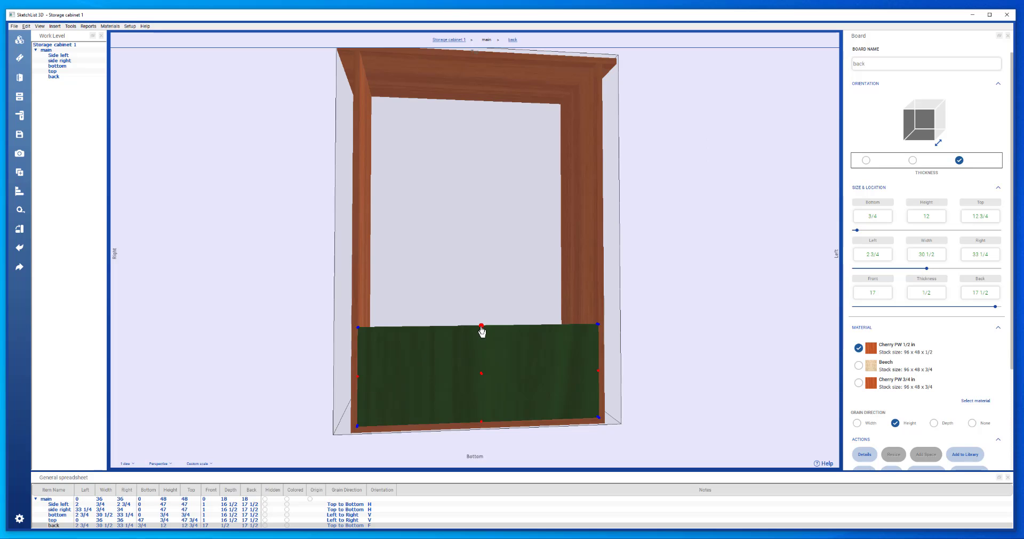
pyautogui.moveTo(481, 331); pyautogui.dragTo(514, 65)
pyautogui.moveTo(519, 160); pyautogui.dragTo(272, 174)
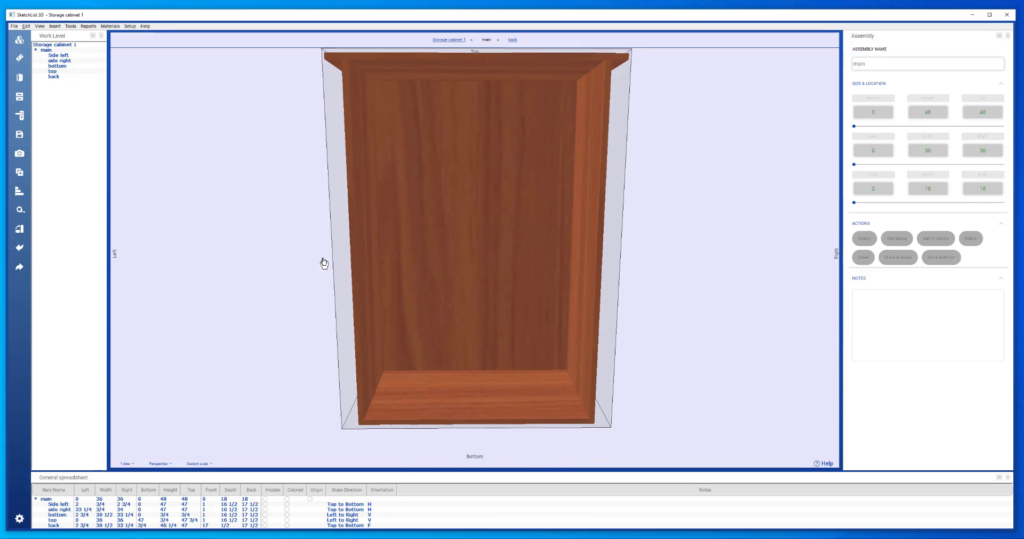
# Step: Add the main assembly to the library as "main basic" with the note "First step in video design"
pyautogui.moveTo(324, 263); pyautogui.dragTo(470, 175)
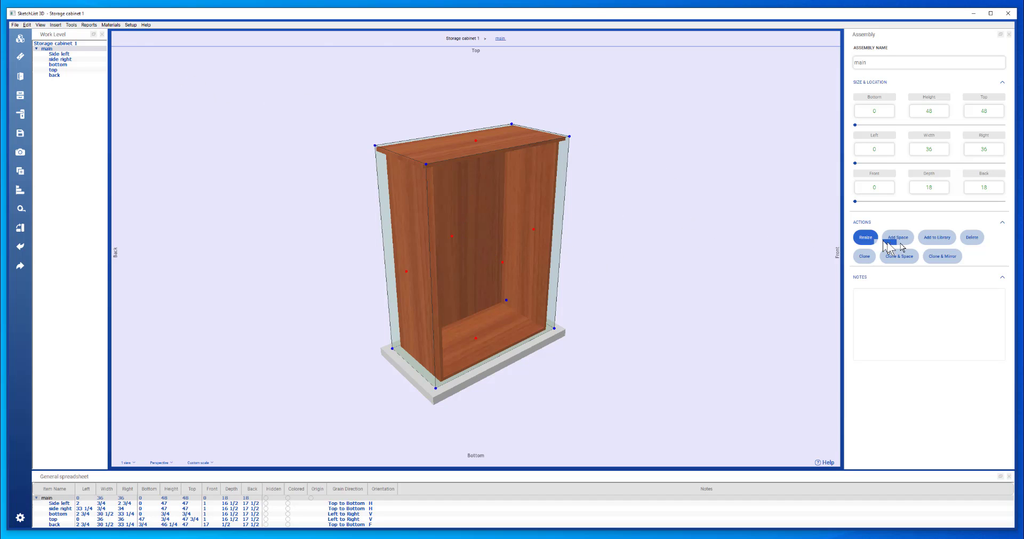
pyautogui.click(941, 241)
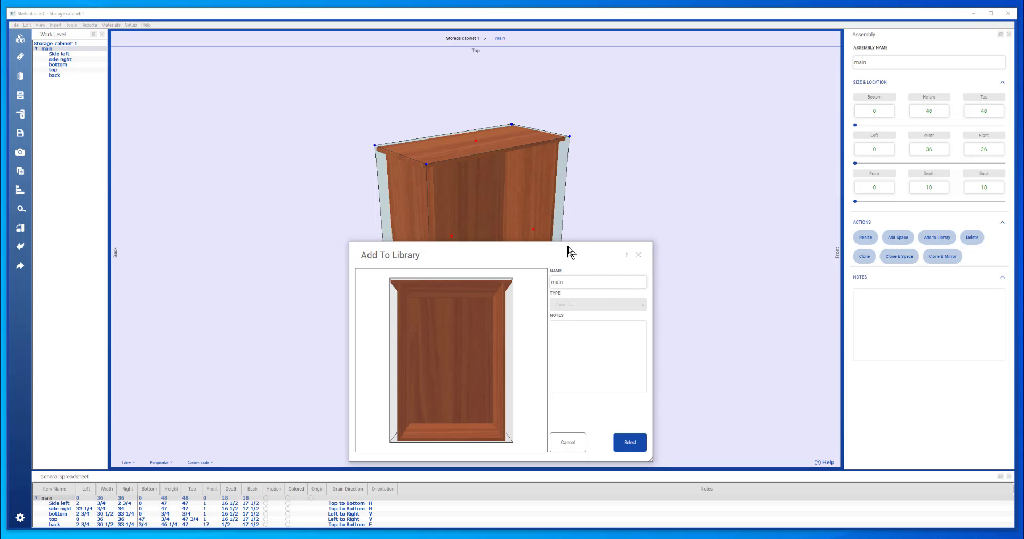
pyautogui.moveTo(571, 251); pyautogui.dragTo(549, 80)
pyautogui.click(555, 112)
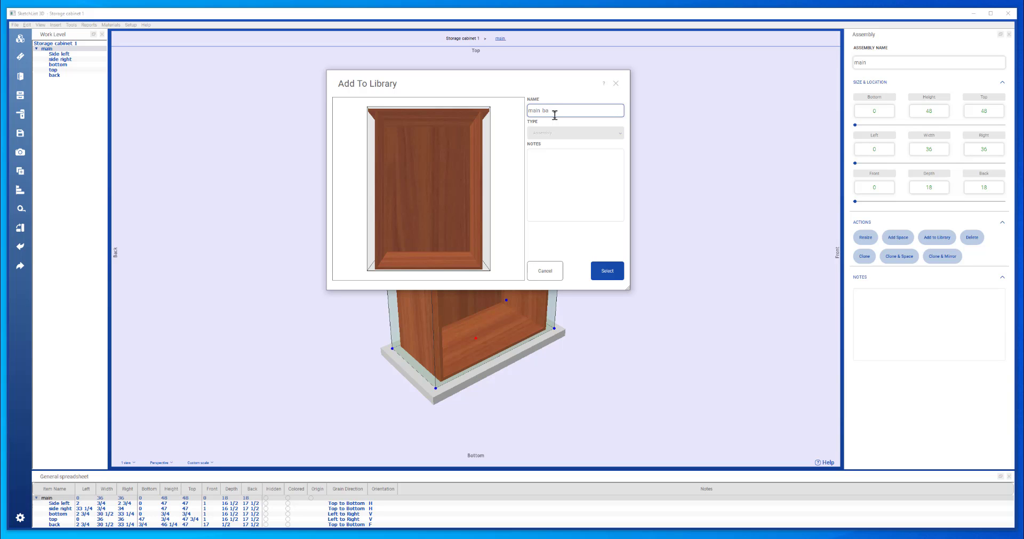
pyautogui.click(577, 161)
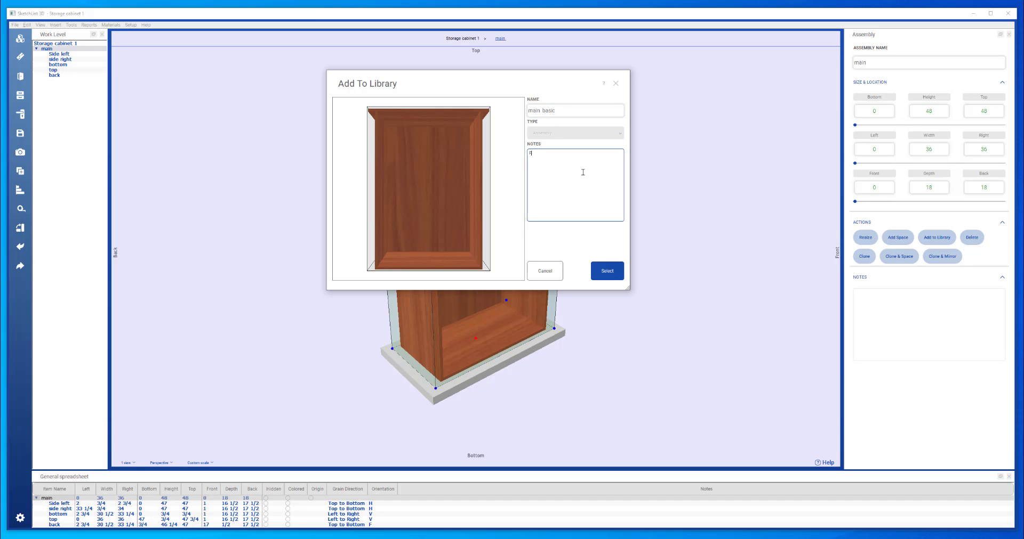
pyautogui.write('First step in video design')
pyautogui.click(605, 271)
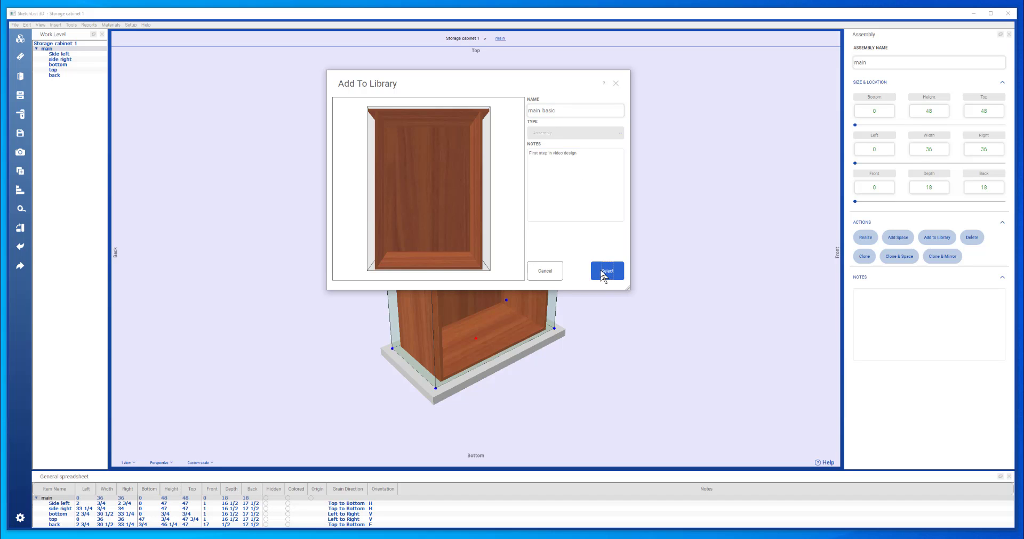